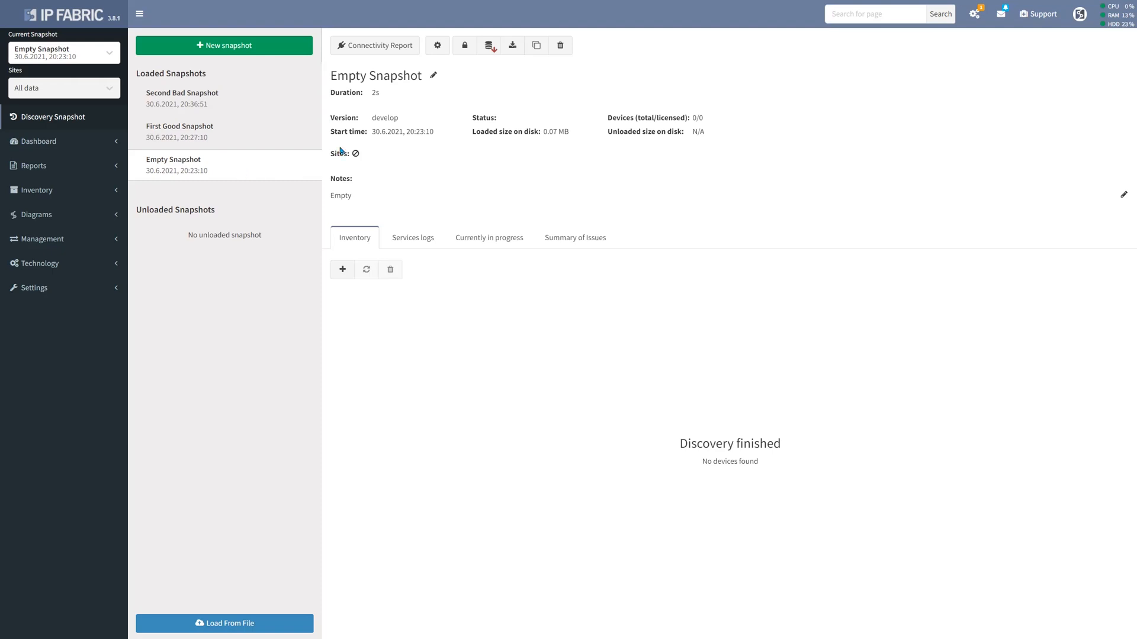
# - Check the Empty Snapshot's discovery duration and its connectivity report, returning to the snapshot overview
pyautogui.moveTo(381, 95); pyautogui.dragTo(372, 96)
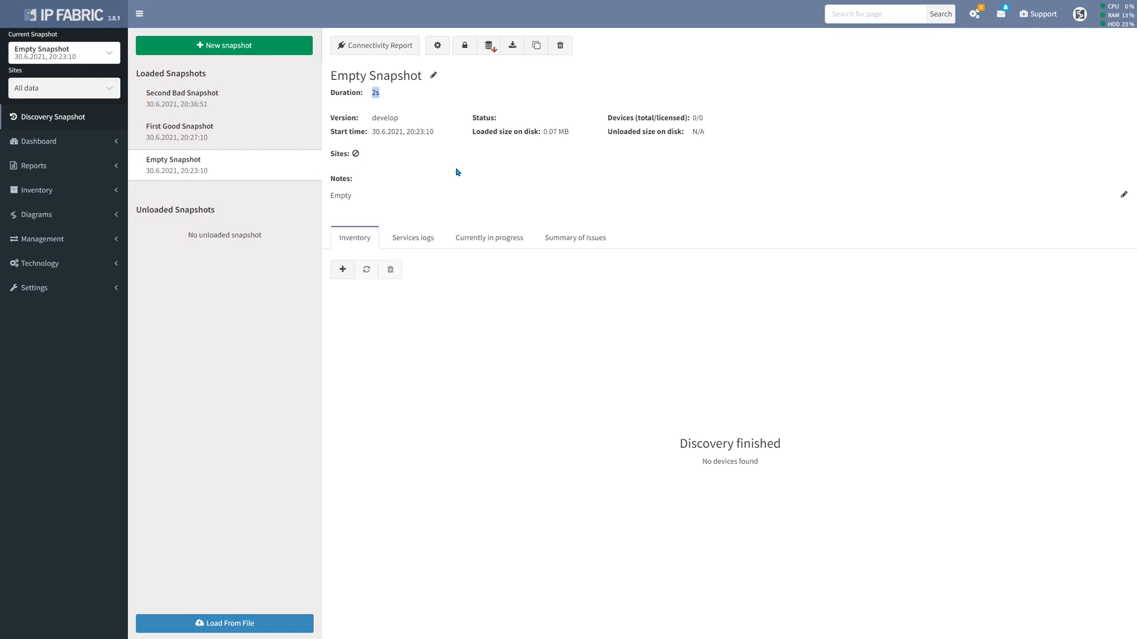
pyautogui.click(381, 47)
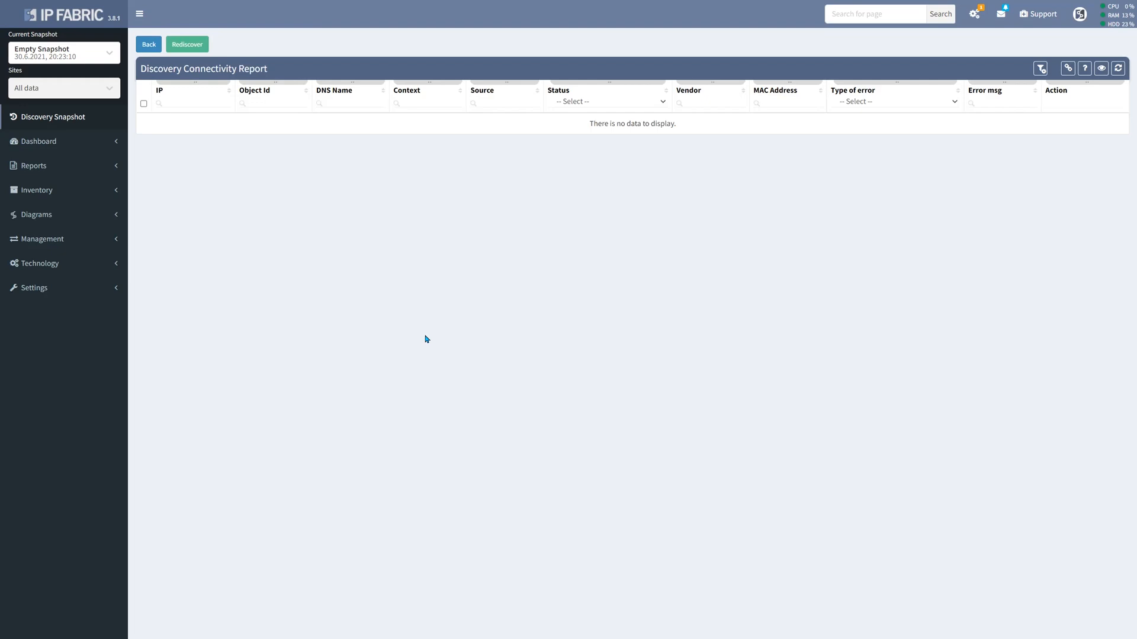
pyautogui.click(148, 45)
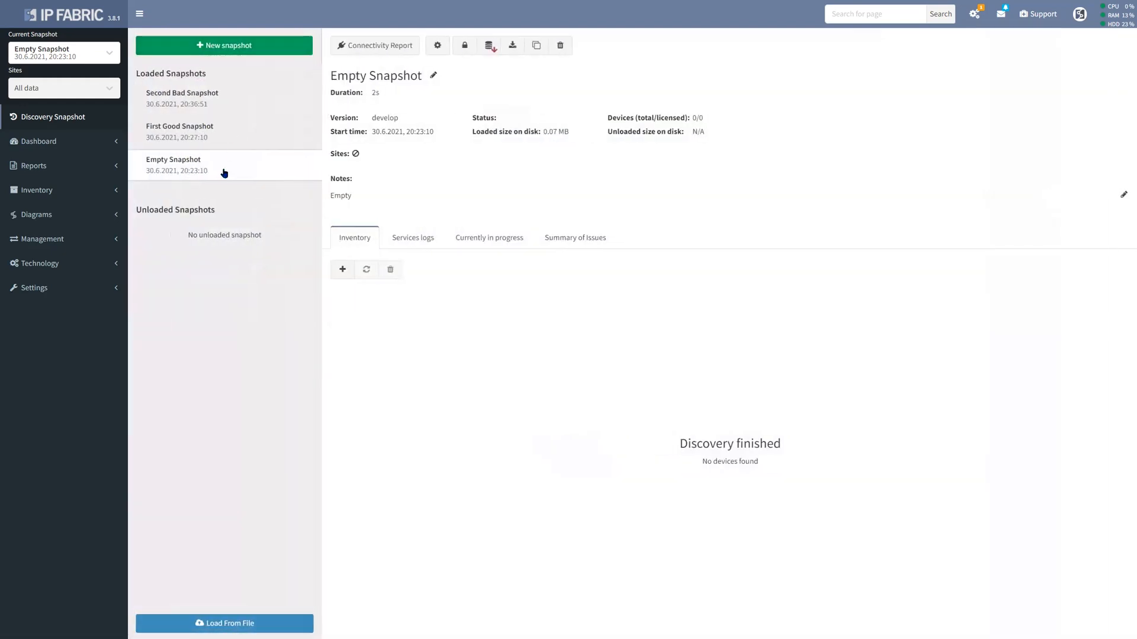
# - Check the Empty Snapshot's discovery IP scope and its seed settings
pyautogui.click(436, 47)
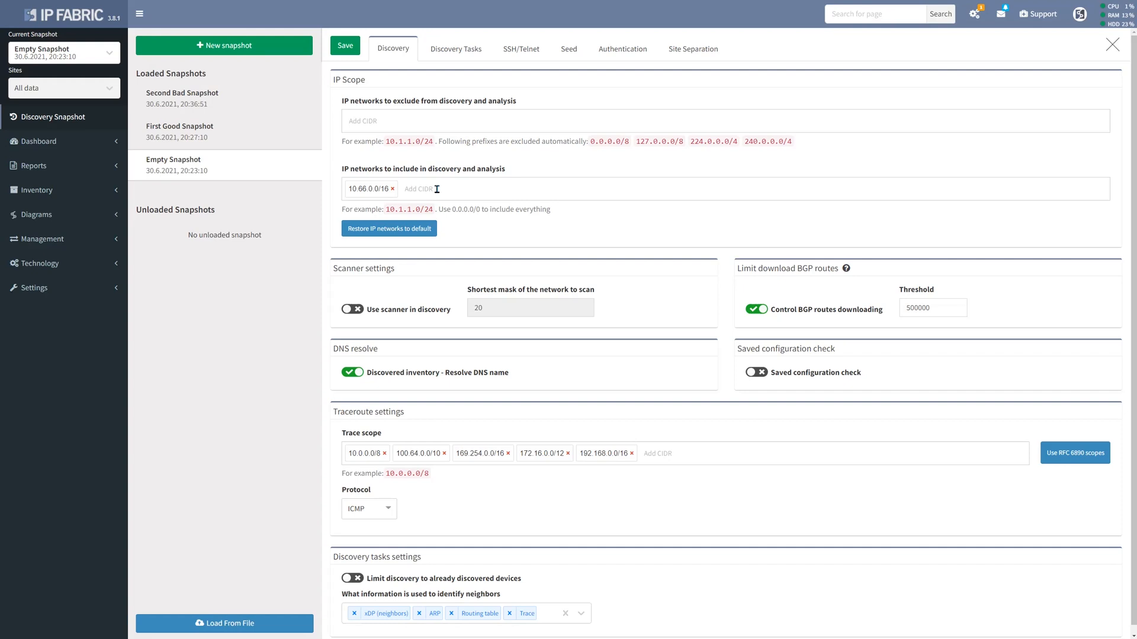
pyautogui.click(572, 49)
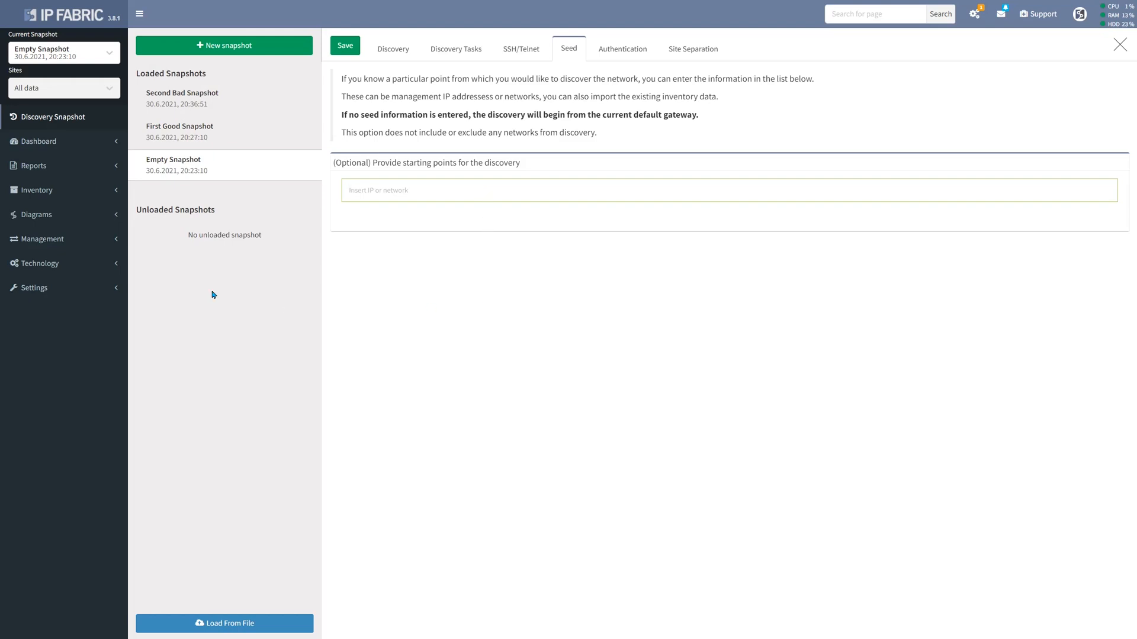
# - Inspect the First Good Snapshot's seed, authentication and discovery settings, comparing its starting point with the Empty Snapshot
pyautogui.click(243, 141)
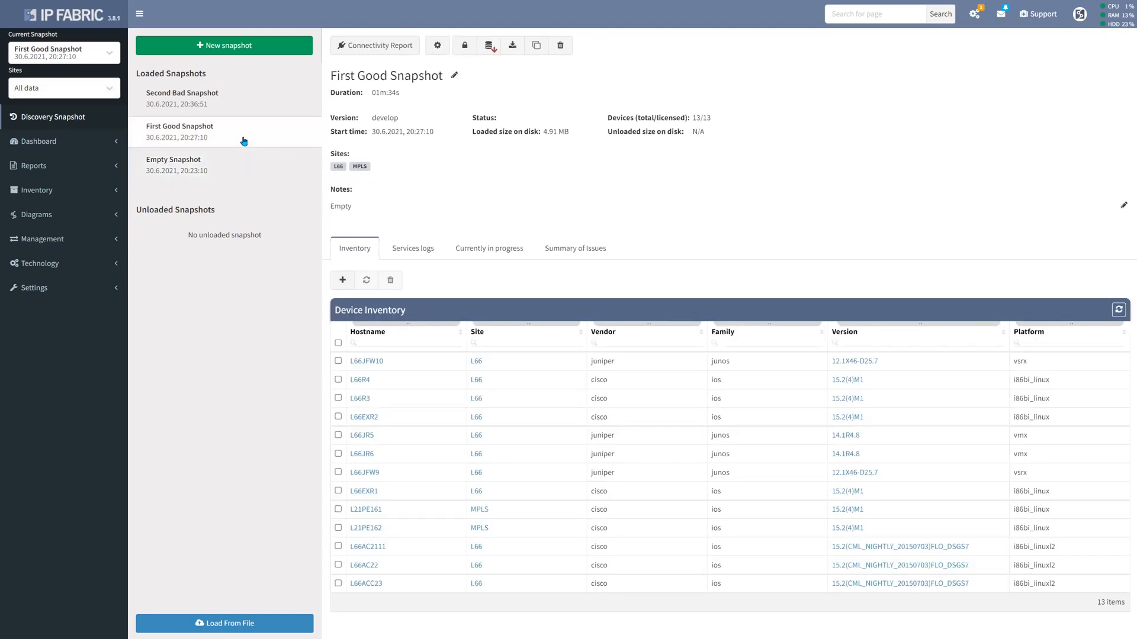
pyautogui.click(440, 48)
pyautogui.click(569, 49)
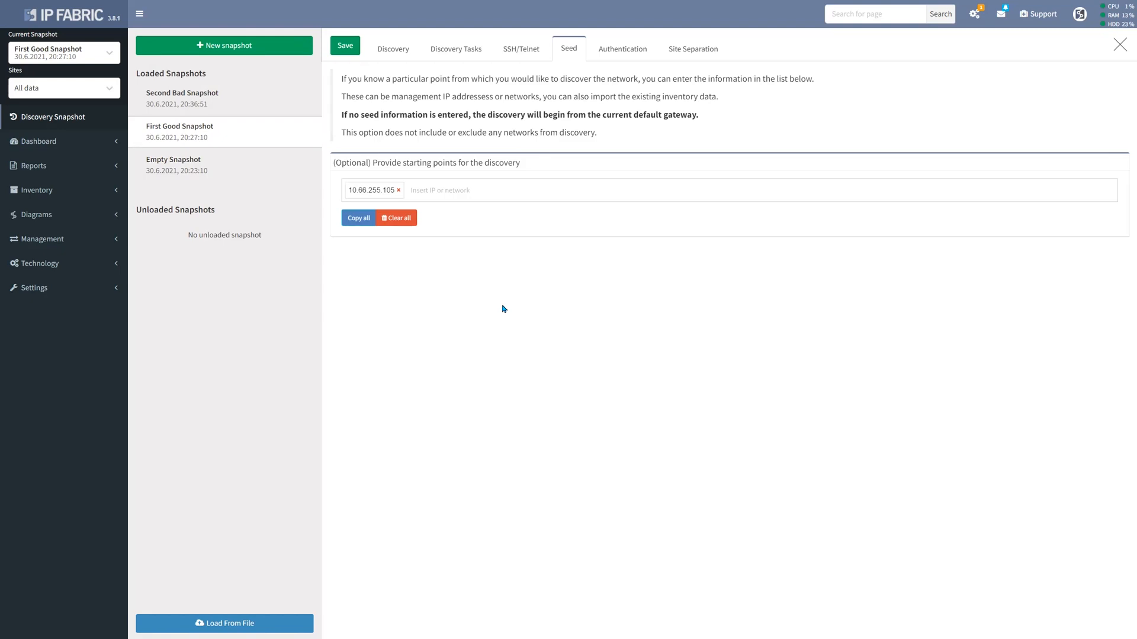
pyautogui.click(508, 199)
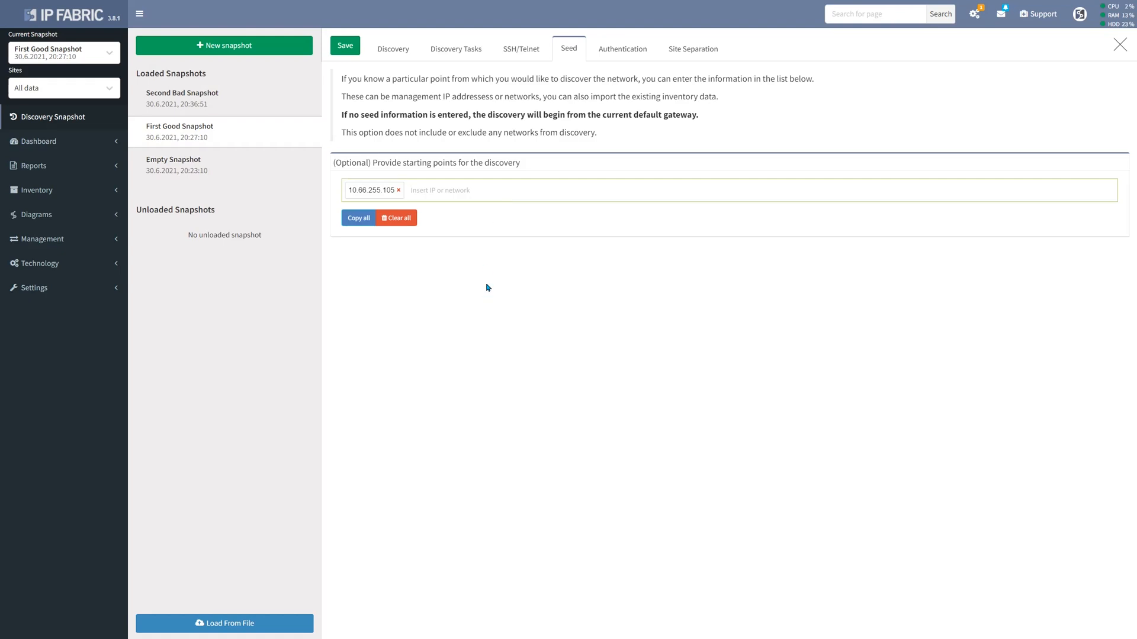
pyautogui.click(617, 53)
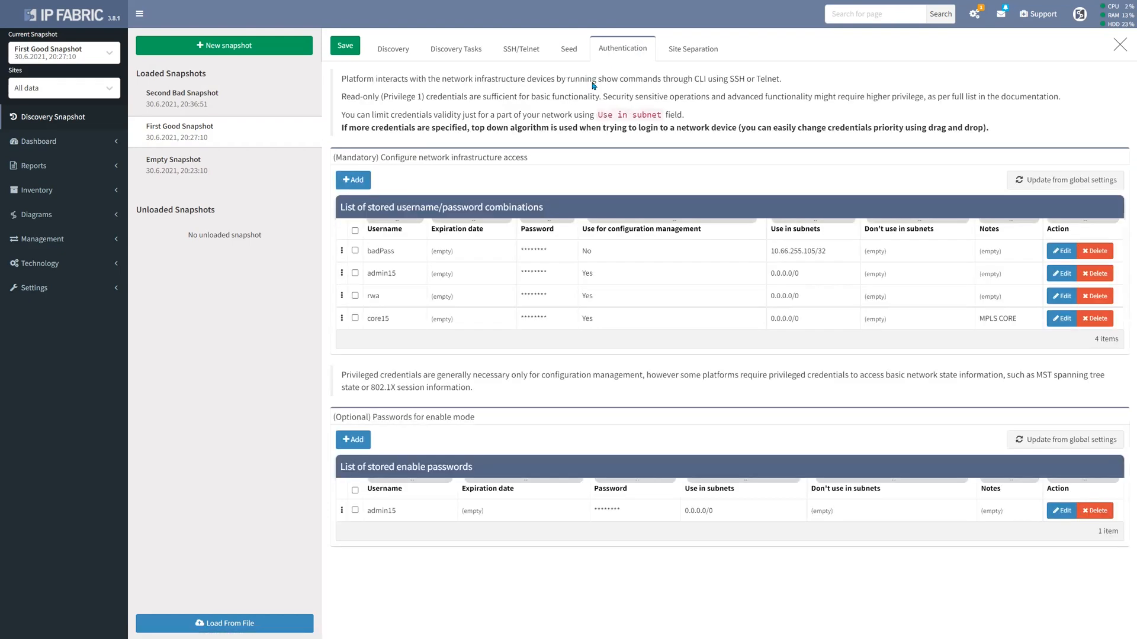
pyautogui.click(572, 55)
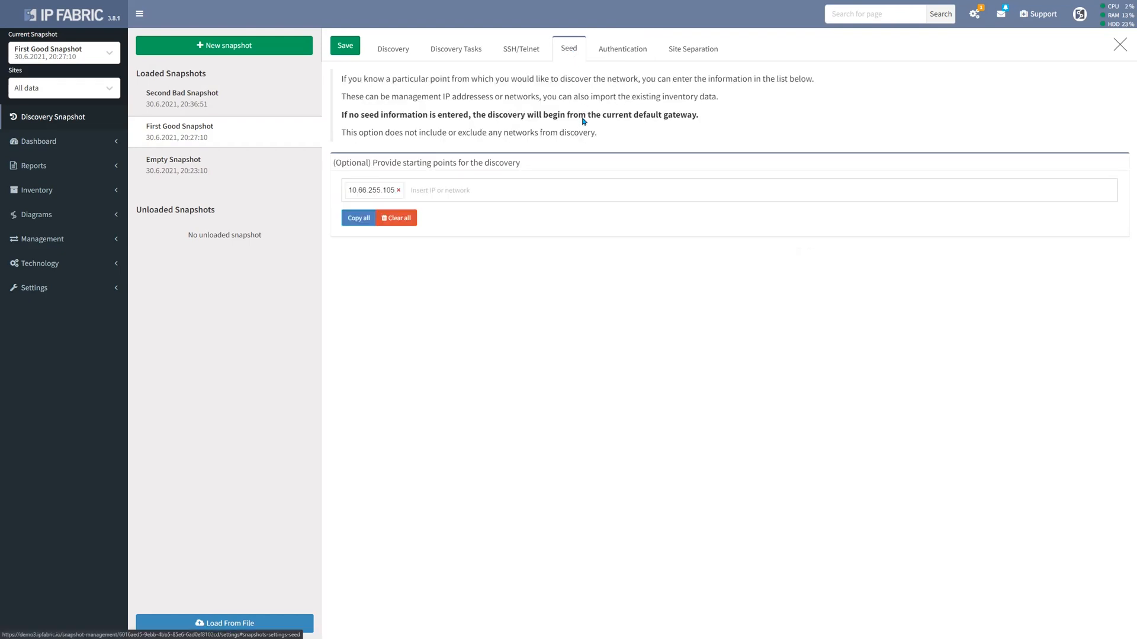
pyautogui.click(400, 49)
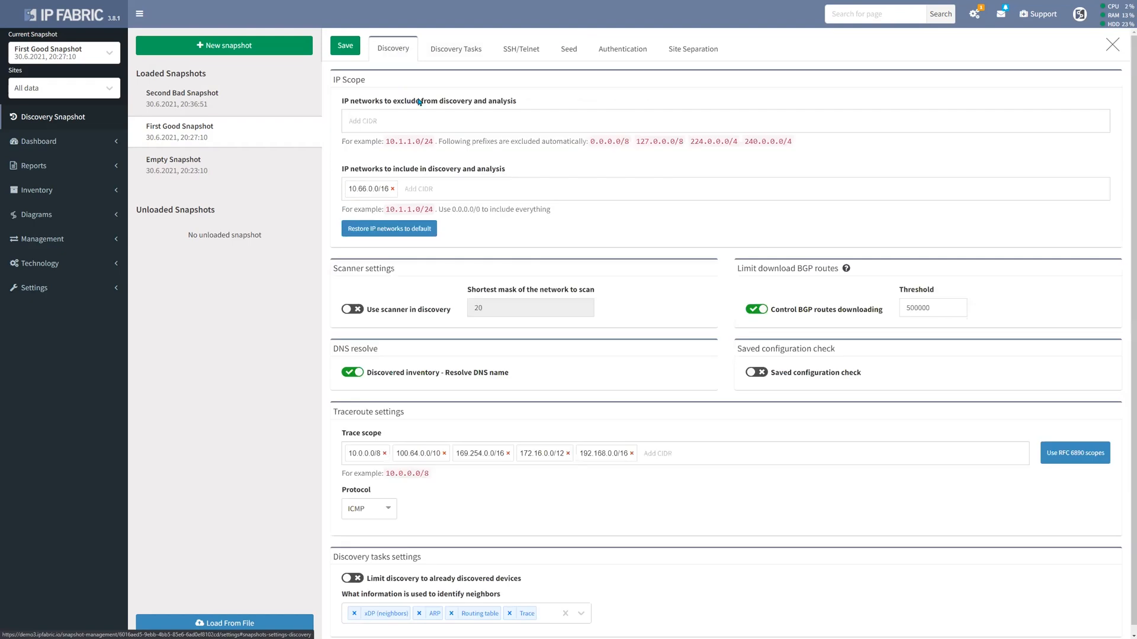
# - Return to the First Good Snapshot's overview and check its device count and discovery duration
pyautogui.click(213, 161)
pyautogui.click(229, 133)
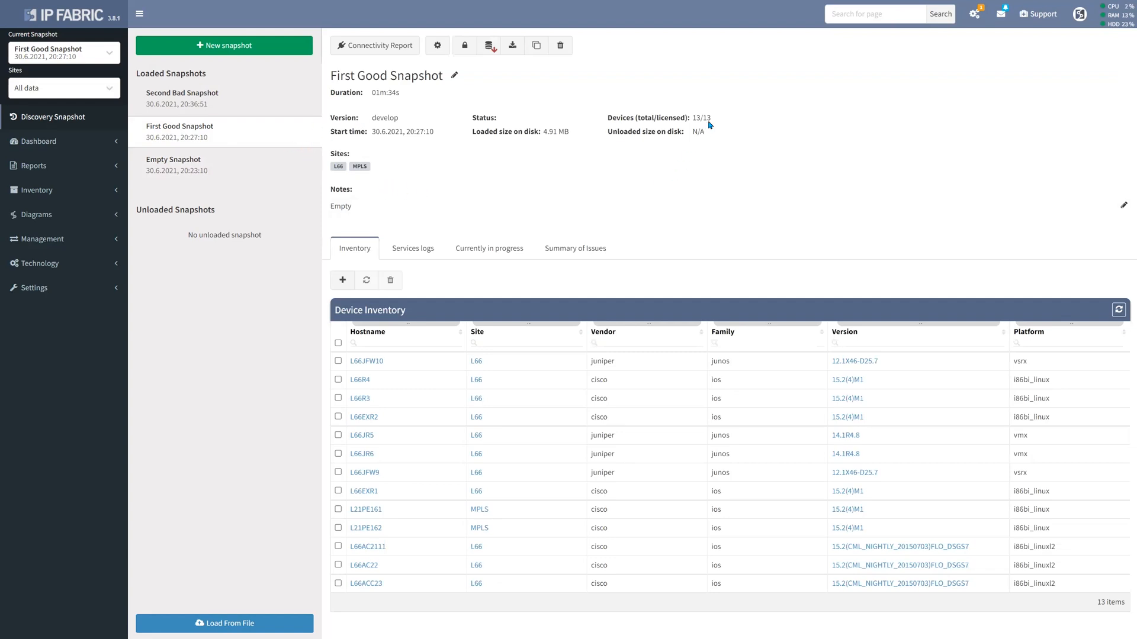
pyautogui.moveTo(710, 121); pyautogui.dragTo(694, 123)
pyautogui.moveTo(401, 95); pyautogui.dragTo(372, 96)
# - Open the First Good Snapshot's connectivity report and examine the source and status of address 10.45.255.101
pyautogui.click(360, 47)
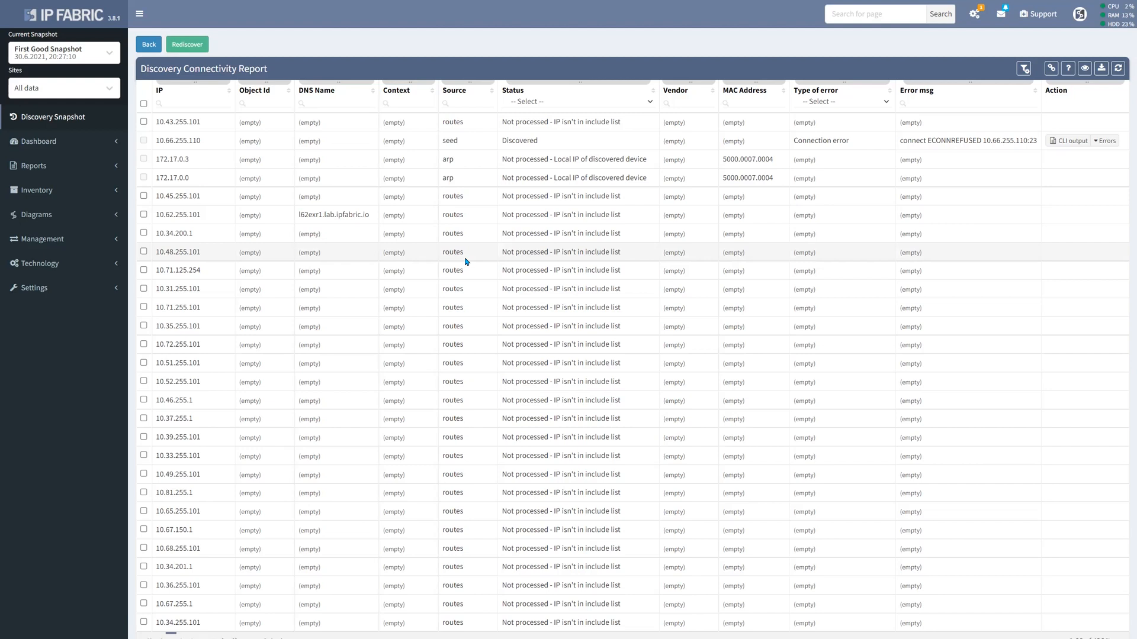
pyautogui.moveTo(203, 197); pyautogui.dragTo(159, 201)
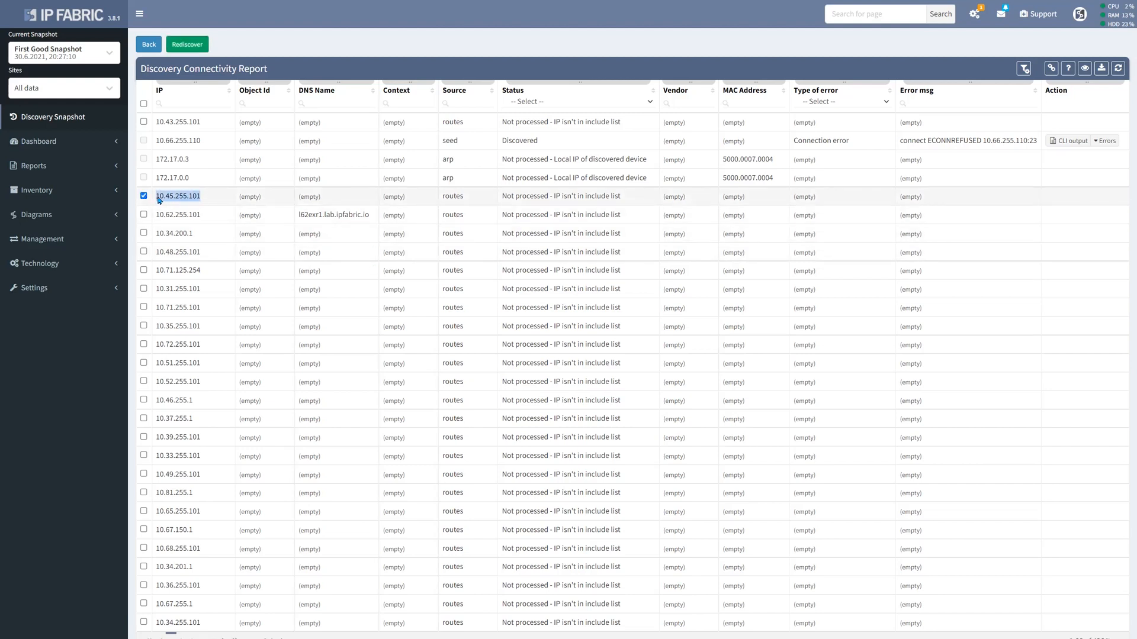
pyautogui.doubleClick(463, 199)
pyautogui.moveTo(205, 201); pyautogui.dragTo(158, 201)
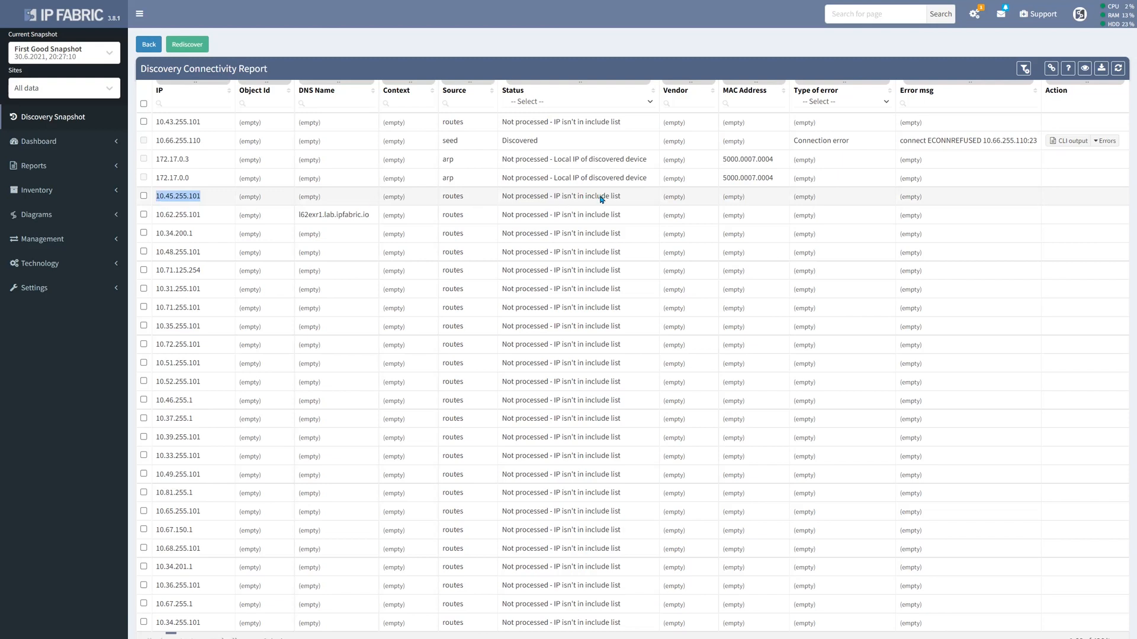
pyautogui.moveTo(625, 200); pyautogui.dragTo(503, 199)
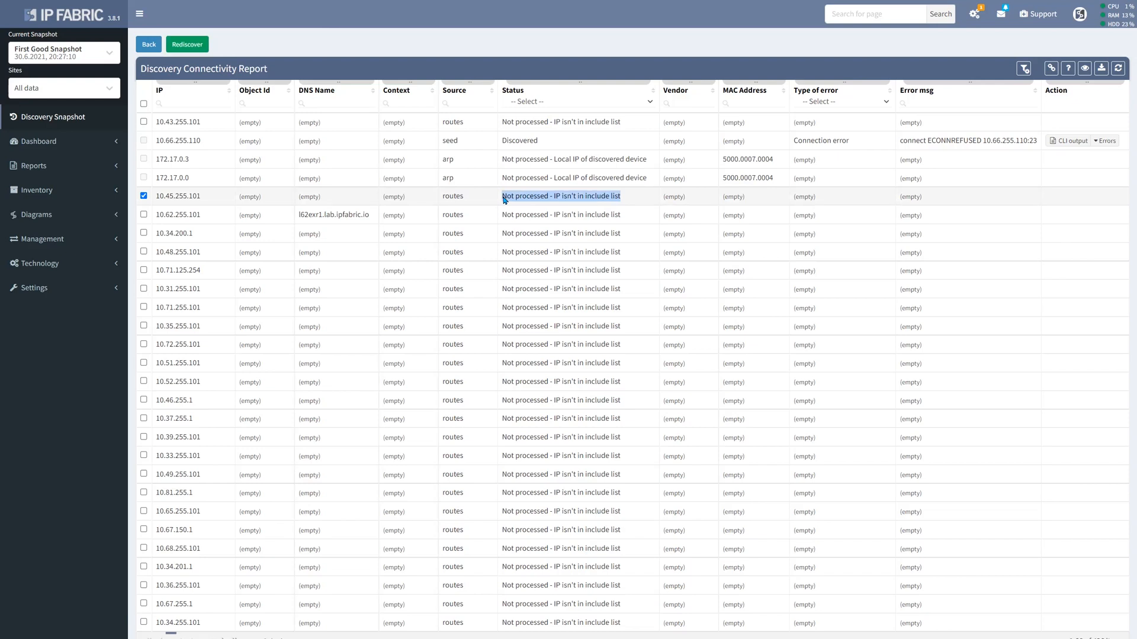
# - Filter the connectivity report by source "seed" and examine the entry for address 10.66.255.105
pyautogui.click(474, 104)
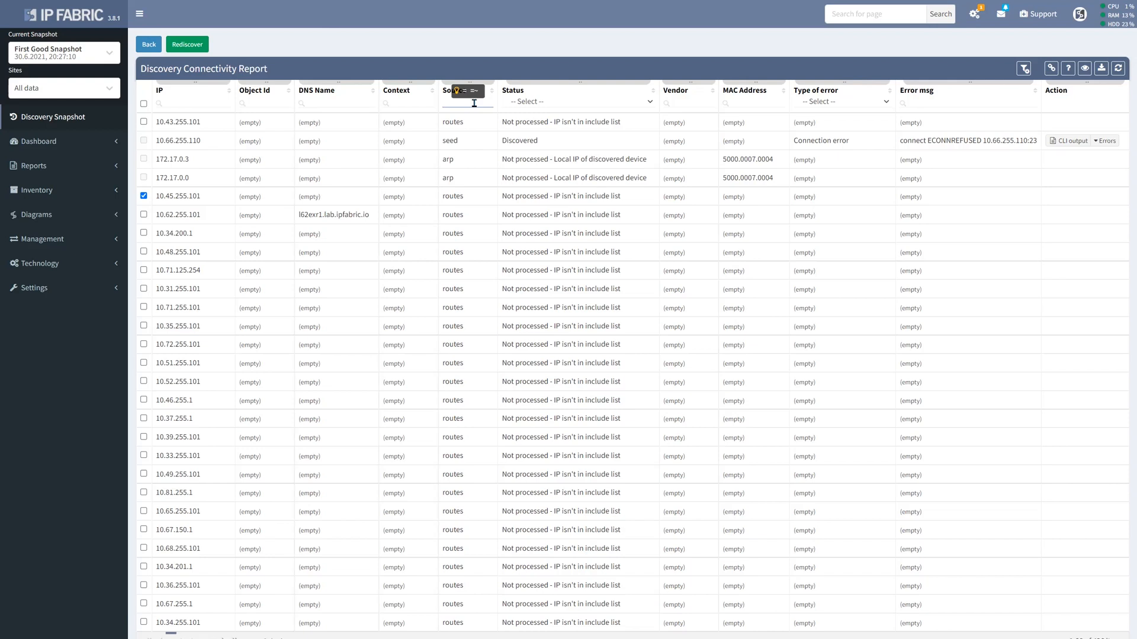
pyautogui.write('seed')
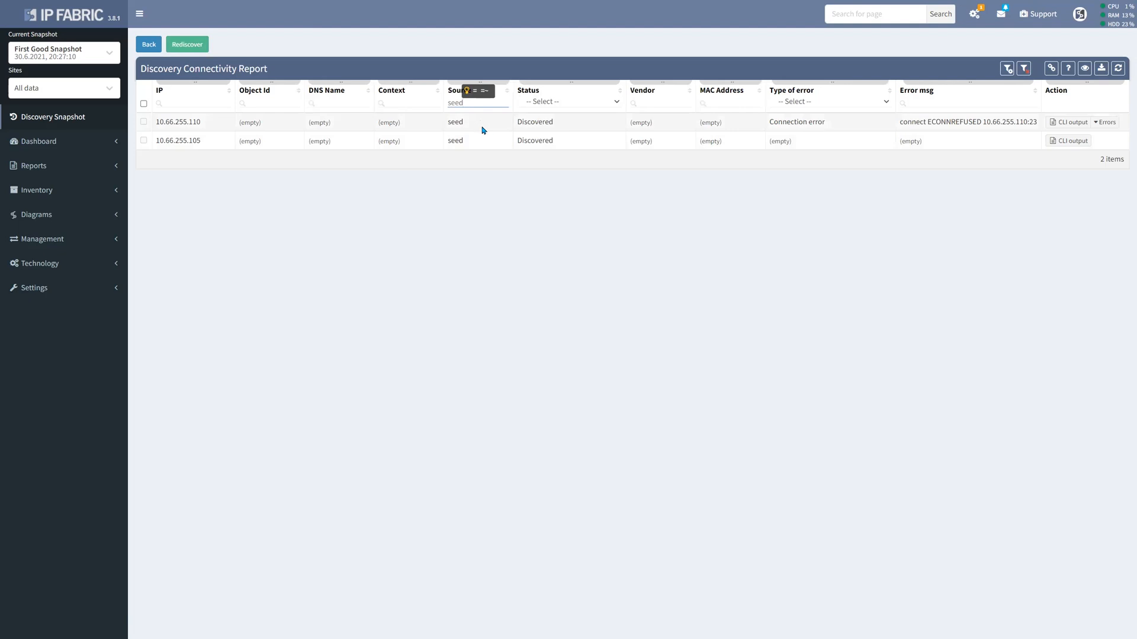
pyautogui.moveTo(204, 143); pyautogui.dragTo(157, 143)
pyautogui.click(158, 145)
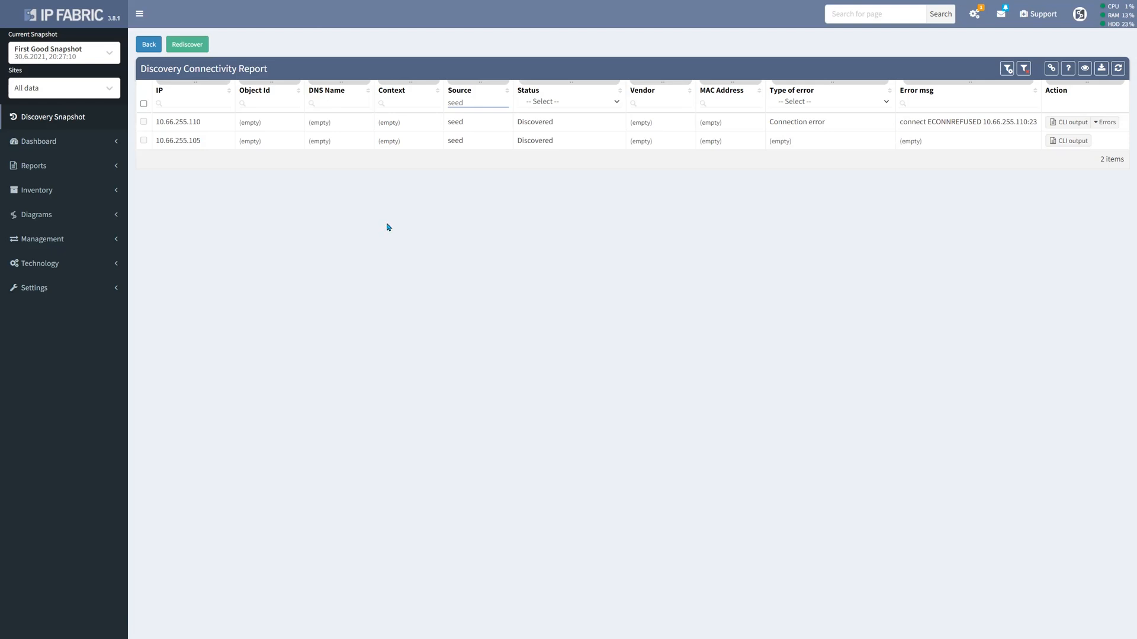
# - Clear the source filter and filter the connectivity report by status Discovered
pyautogui.doubleClick(475, 101)
pyautogui.press('BackSpace')
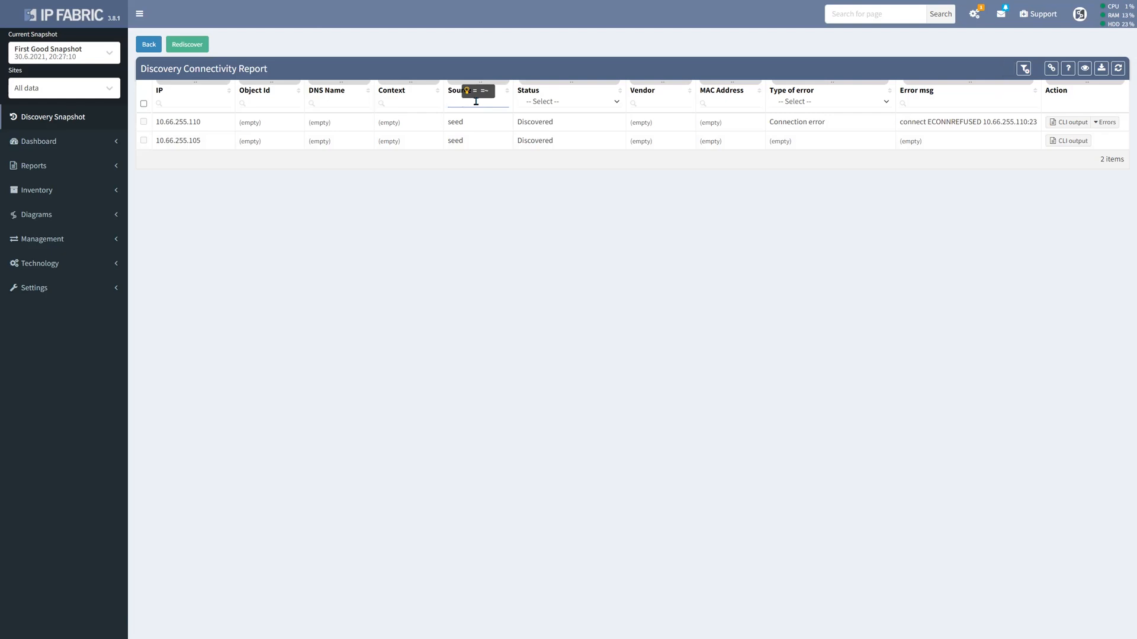
pyautogui.click(568, 101)
pyautogui.click(577, 144)
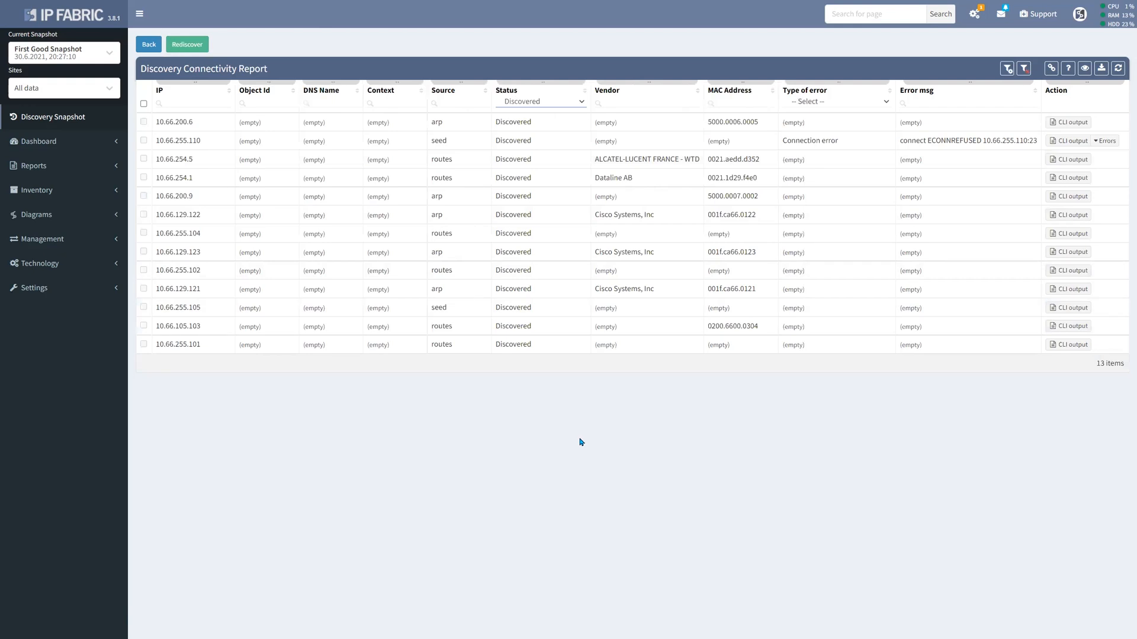
# - Sort the discovered addresses by source, examine the seed, routes and arp entries, and return to the snapshot overview
pyautogui.click(484, 91)
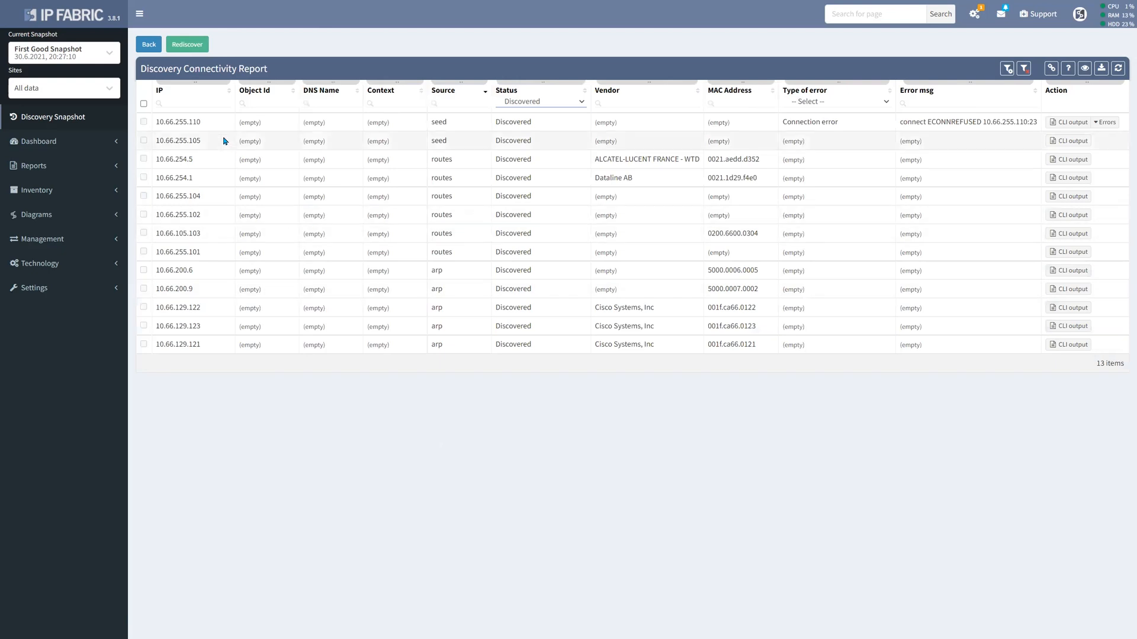
pyautogui.moveTo(205, 143); pyautogui.dragTo(158, 126)
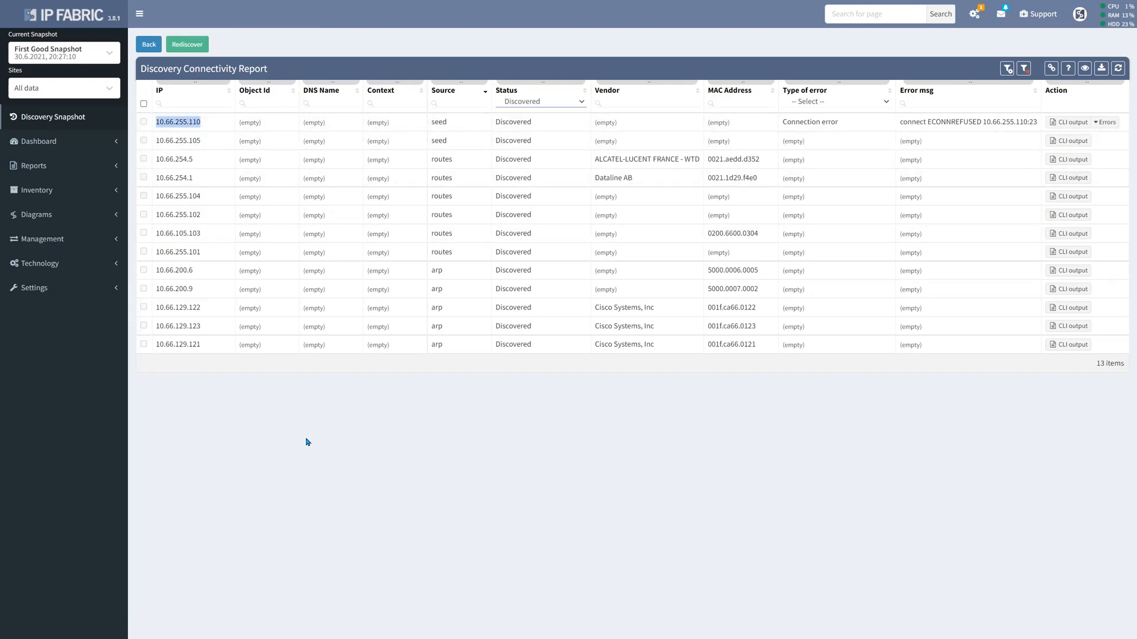
pyautogui.click(451, 163)
pyautogui.moveTo(451, 163); pyautogui.dragTo(431, 163)
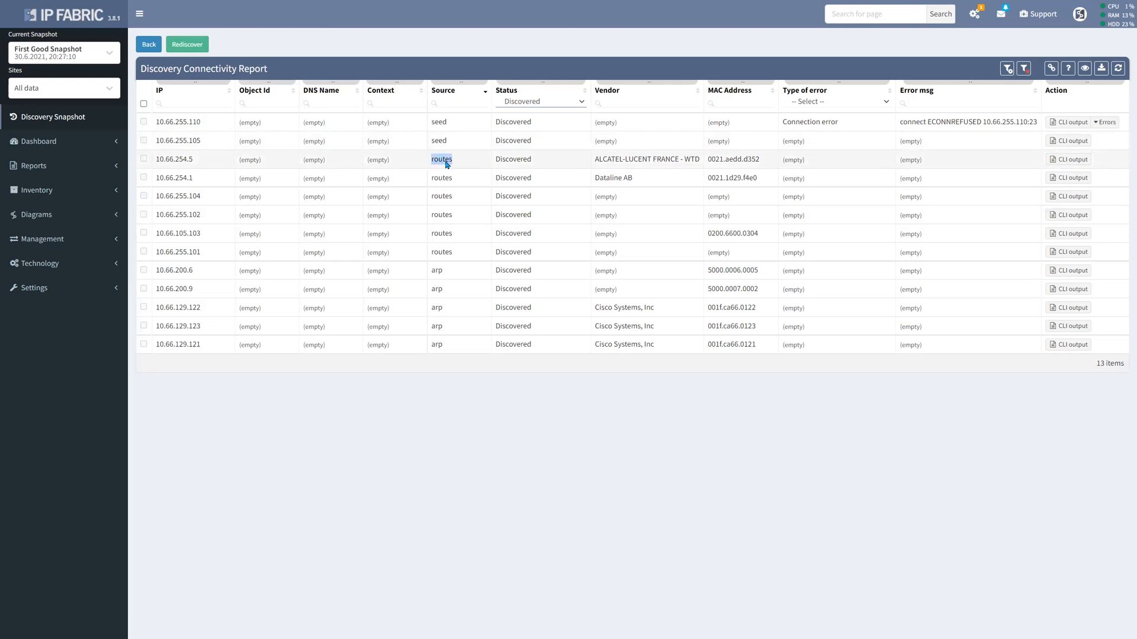
pyautogui.click(444, 185)
pyautogui.moveTo(449, 277); pyautogui.dragTo(430, 276)
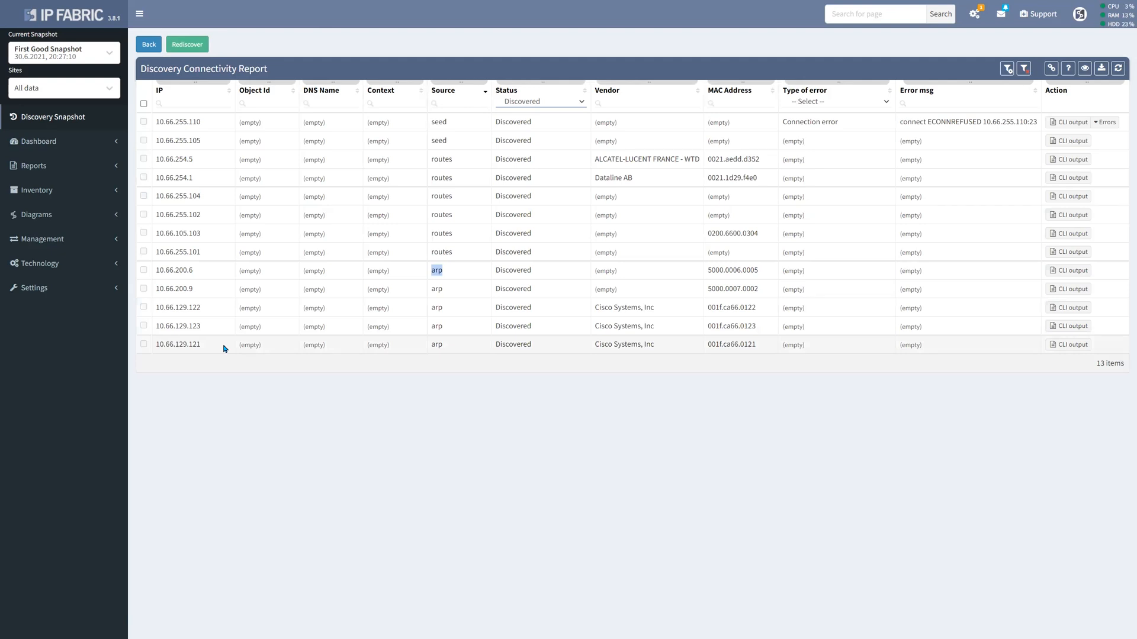
pyautogui.click(149, 44)
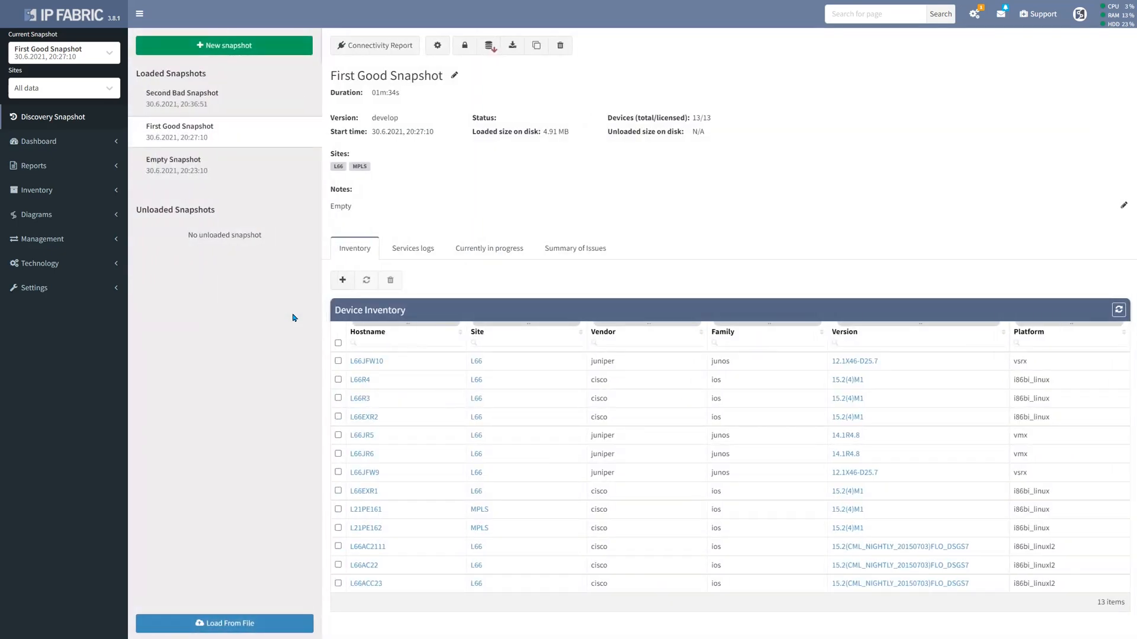
# - Open the Second Bad Snapshot's connectivity report and filter it by source "prev"
pyautogui.click(226, 97)
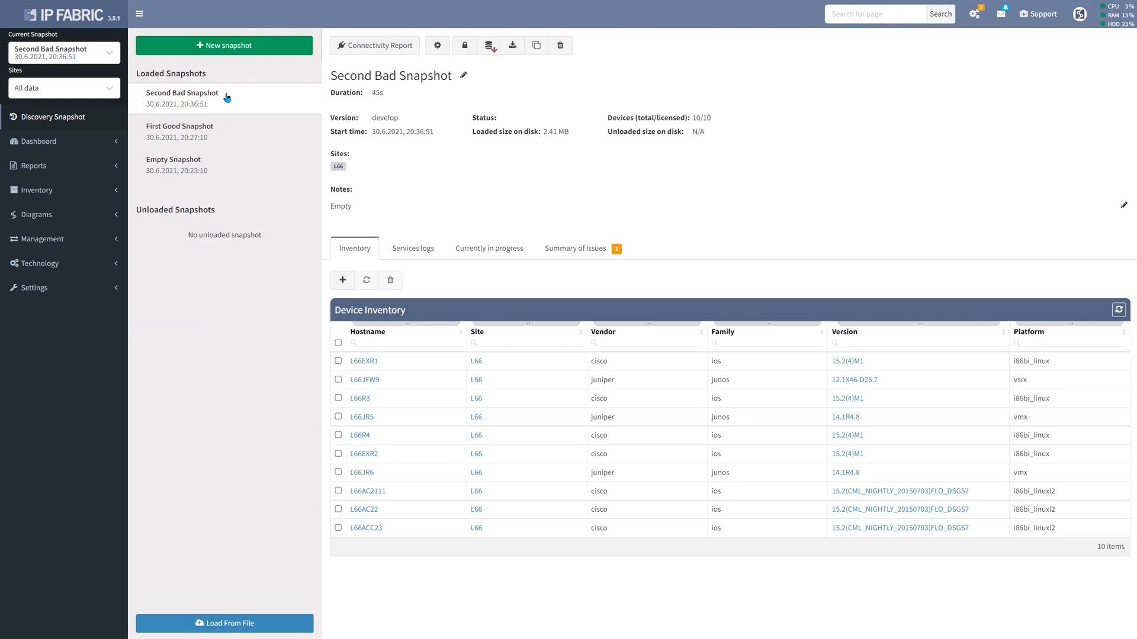
pyautogui.click(393, 52)
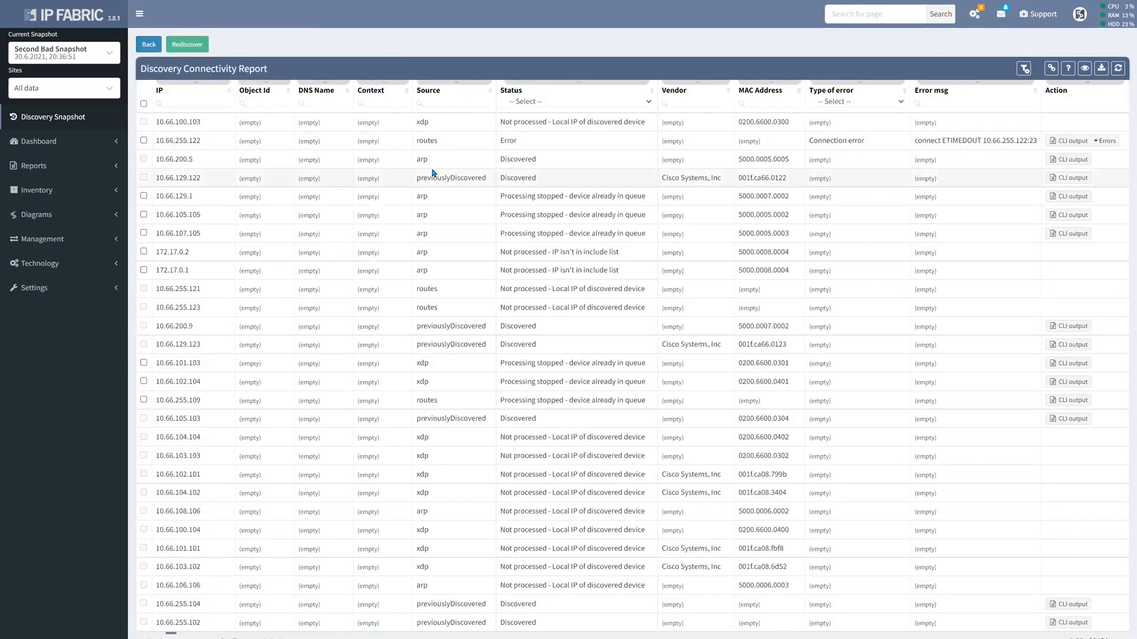
pyautogui.click(473, 105)
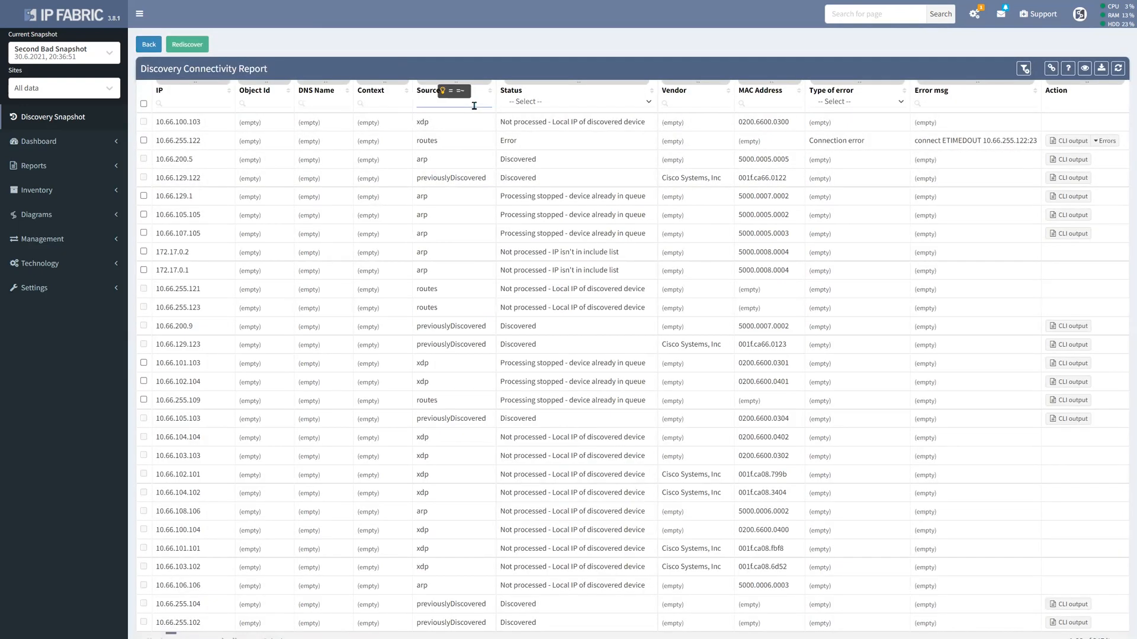
pyautogui.write('prev')
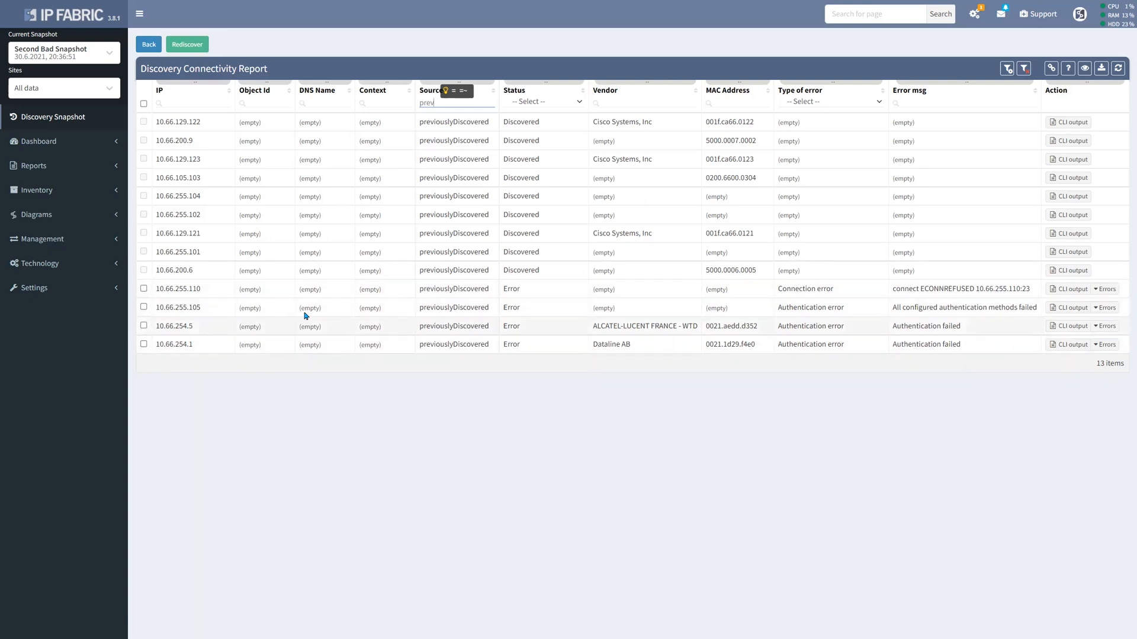
# - Locate the previously discovered address 10.66.255.110 among the entries with Error status
pyautogui.moveTo(204, 290); pyautogui.dragTo(156, 291)
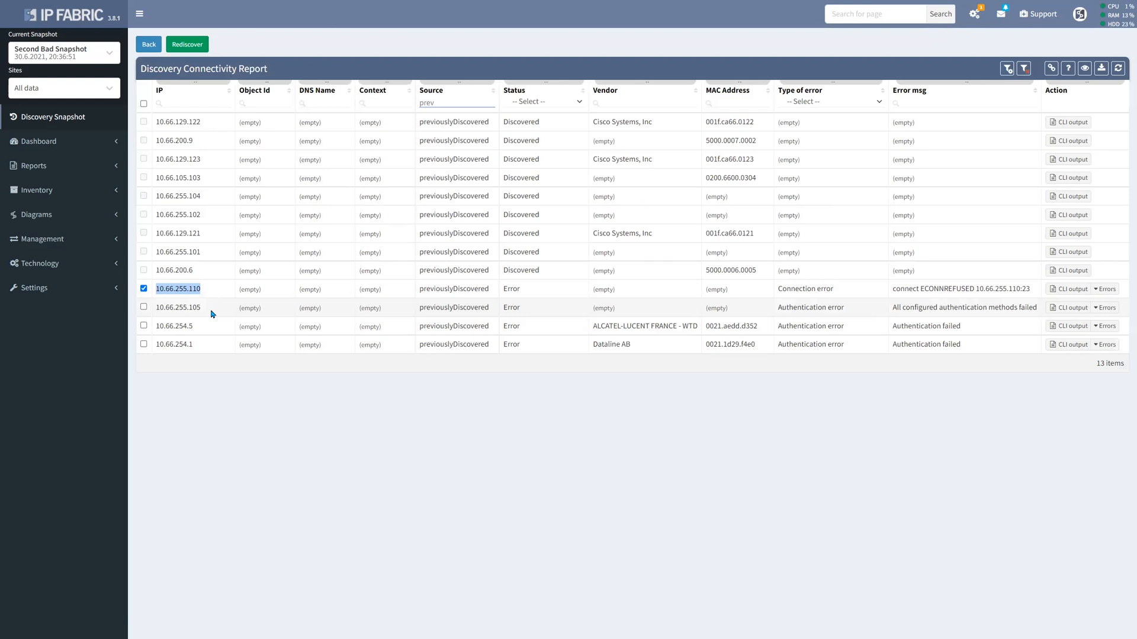
pyautogui.click(208, 293)
pyautogui.moveTo(206, 293); pyautogui.dragTo(155, 294)
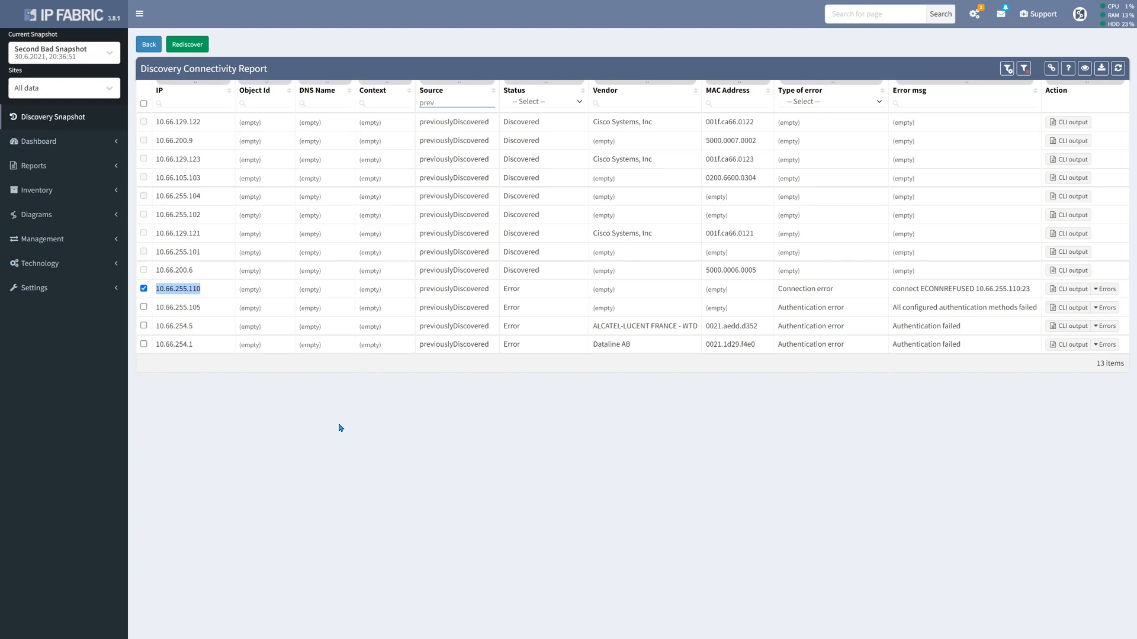
# - Compare the type of error for addresses 10.66.255.110, 10.66.255.105, 10.66.254.5 and 10.66.254.1
pyautogui.moveTo(846, 312); pyautogui.dragTo(775, 311)
pyautogui.moveTo(845, 330); pyautogui.dragTo(831, 349)
pyautogui.click(777, 349)
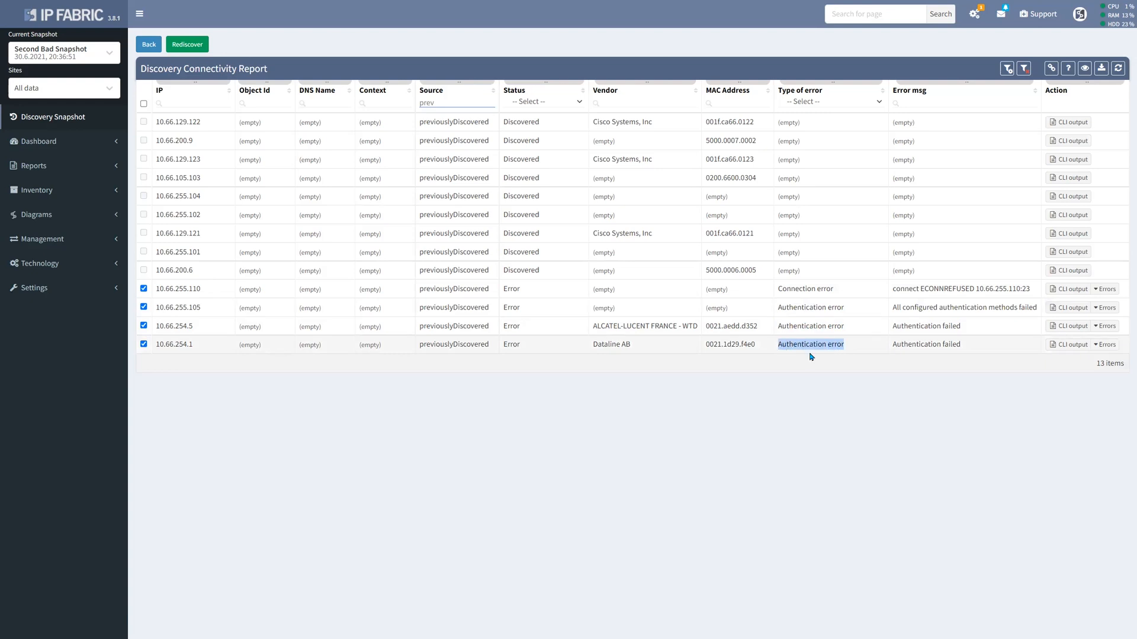
pyautogui.moveTo(835, 289); pyautogui.dragTo(777, 289)
pyautogui.click(868, 439)
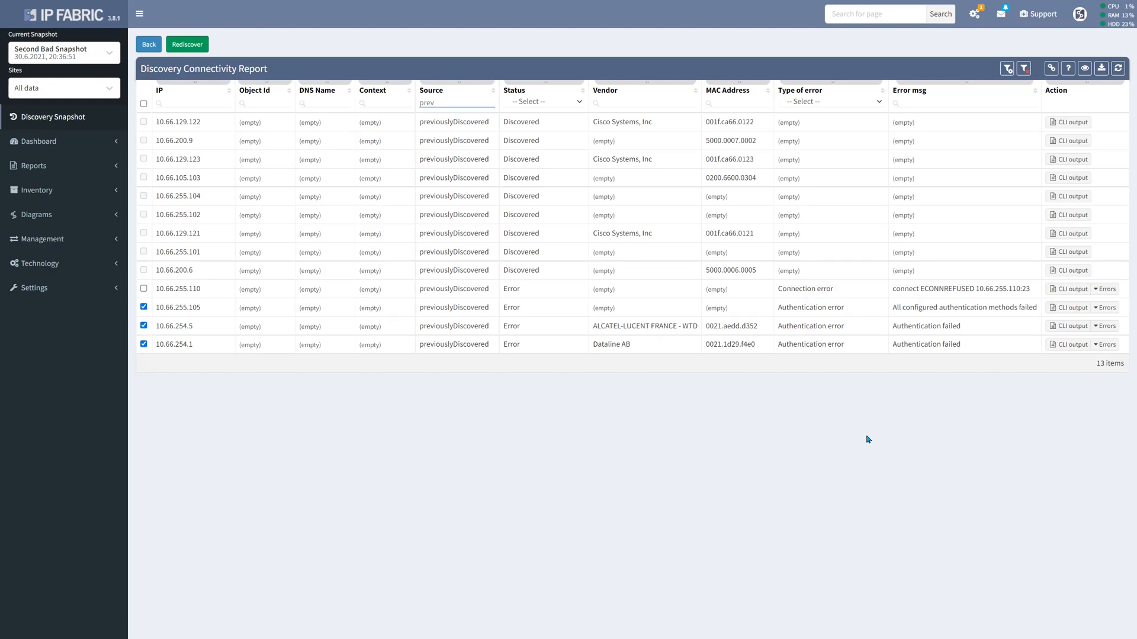
pyautogui.moveTo(833, 290); pyautogui.dragTo(780, 295)
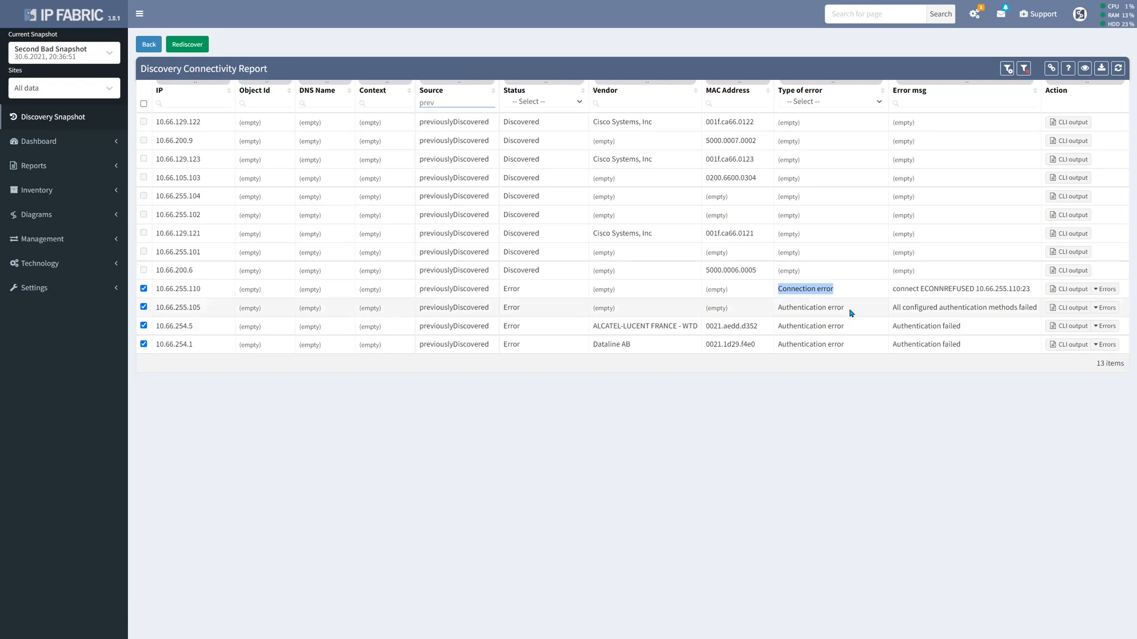
# - Compare the error types of 10.66.255.105 and 10.66.255.110, and examine the latter's error details for the telnet and ssh attempts
pyautogui.moveTo(845, 308); pyautogui.dragTo(779, 308)
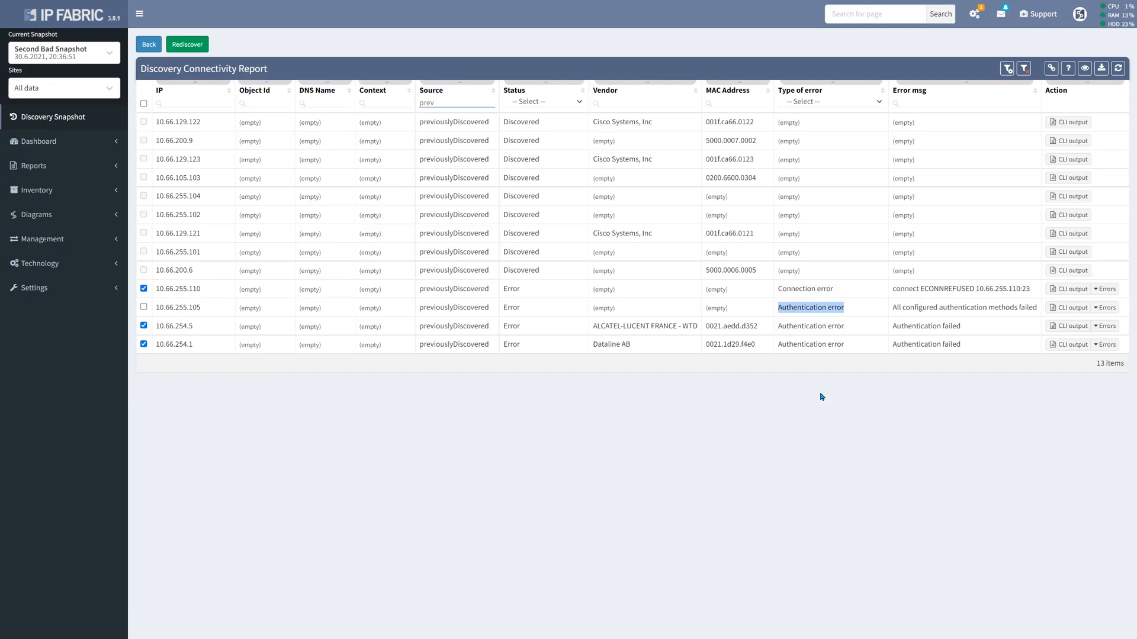
pyautogui.moveTo(833, 290); pyautogui.dragTo(780, 292)
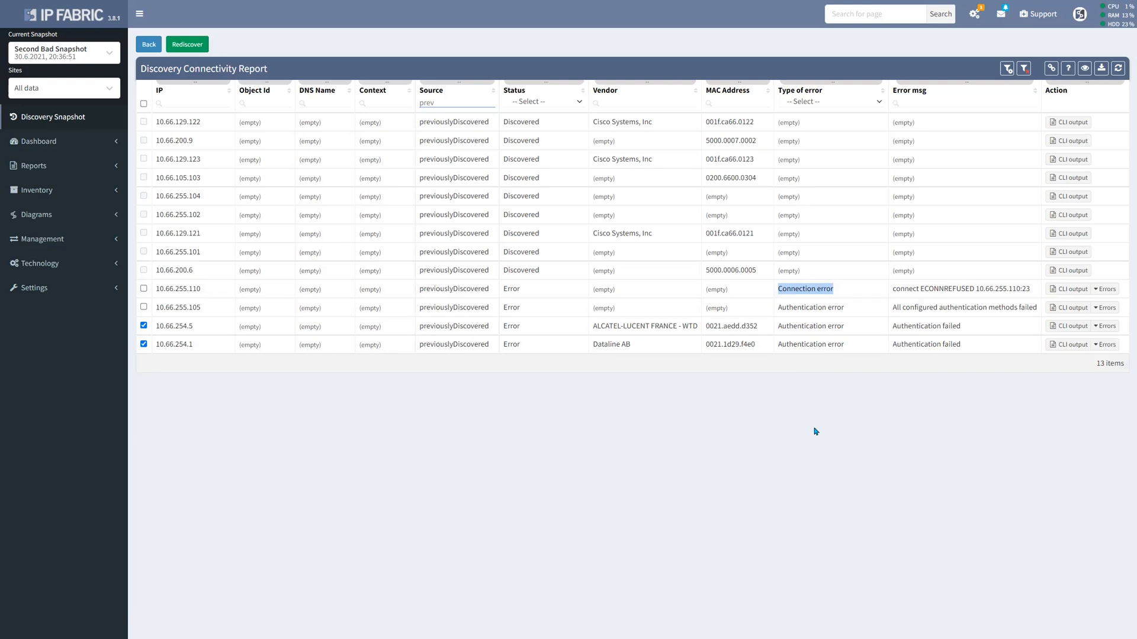
pyautogui.click(1108, 291)
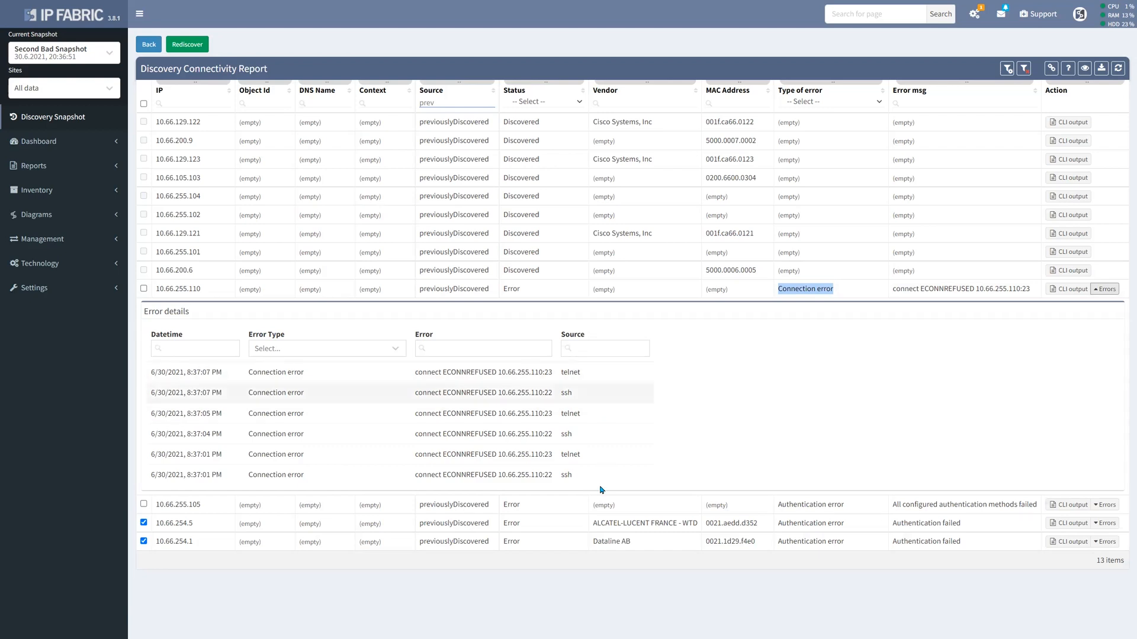
pyautogui.doubleClick(567, 475)
pyautogui.click(573, 459)
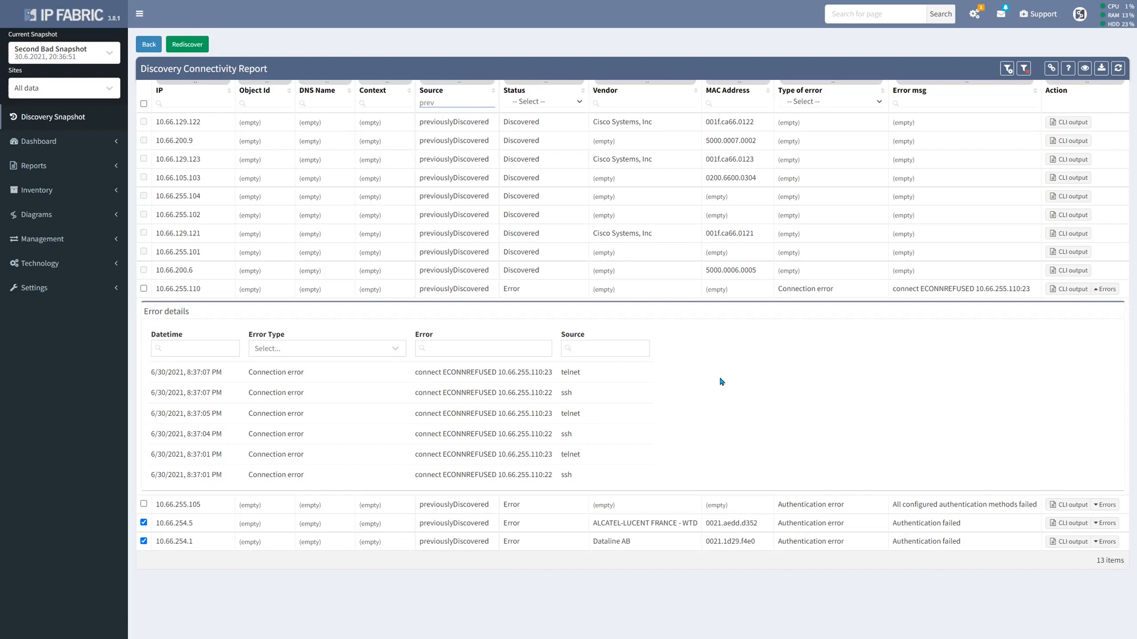
# - Open the snapshot change comparison and examine the part number and device counts of the 6/30/2021, 8:23:10 PM snapshot
pyautogui.click(103, 244)
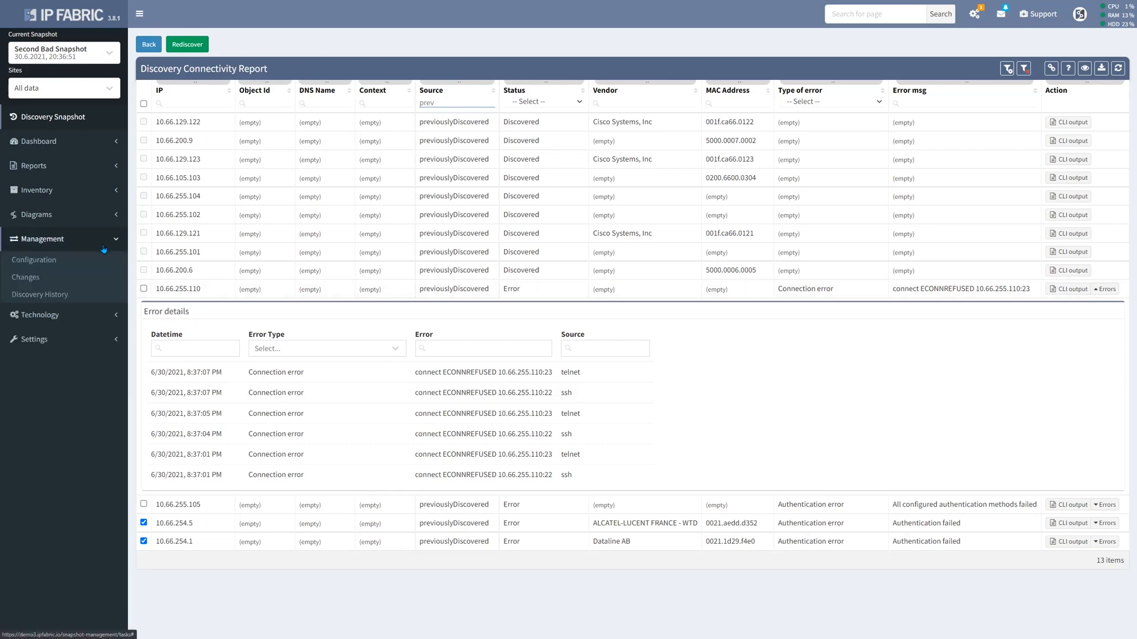
pyautogui.click(95, 279)
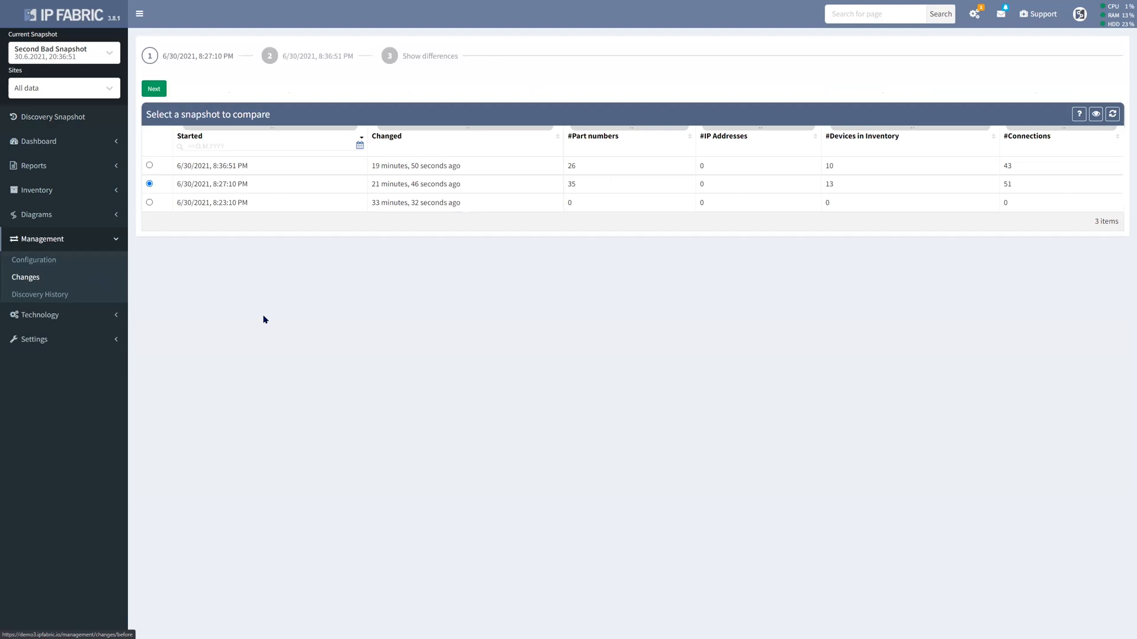
pyautogui.click(212, 204)
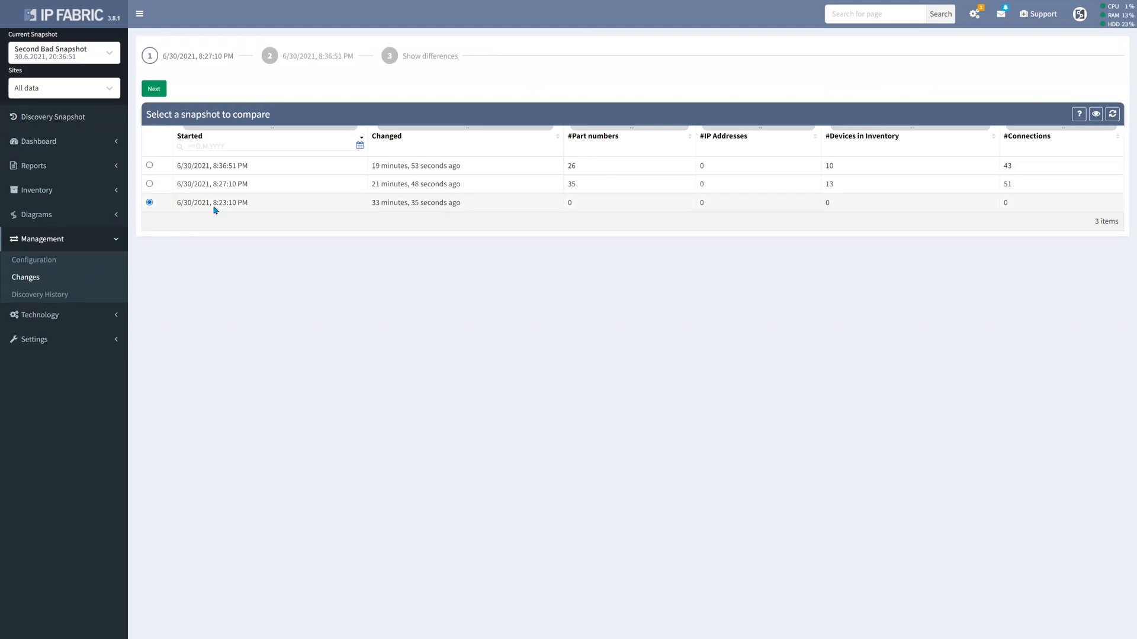
pyautogui.doubleClick(568, 203)
pyautogui.doubleClick(823, 209)
# - Compare the 6/30/2021, 8:27:10 PM snapshot with the 8:36:51 PM snapshot to show their differences
pyautogui.click(165, 184)
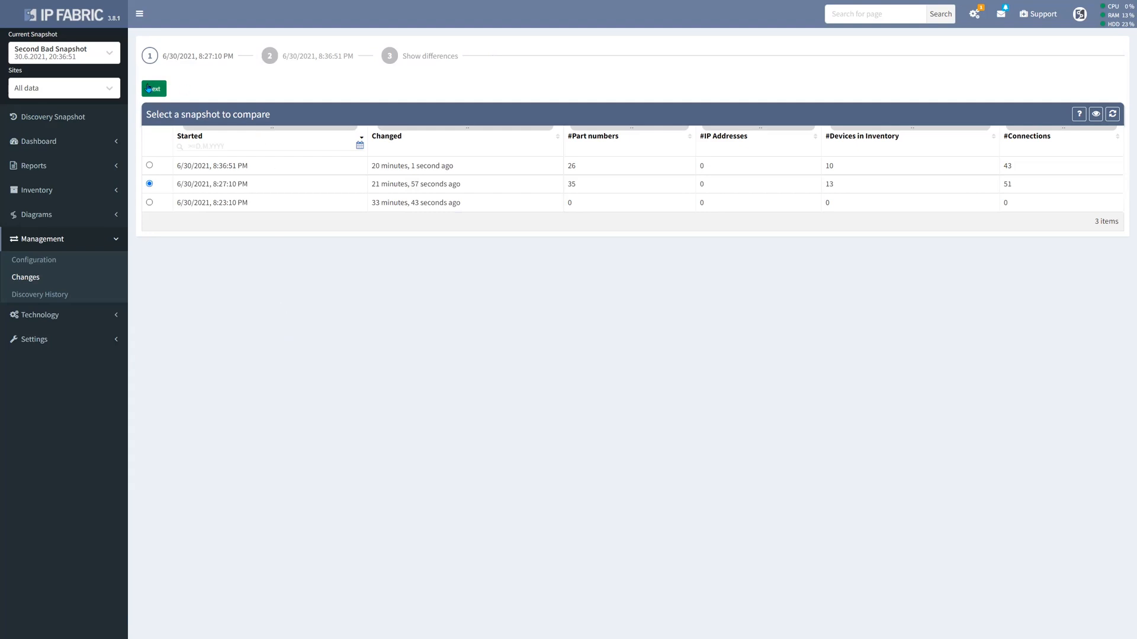
pyautogui.click(150, 88)
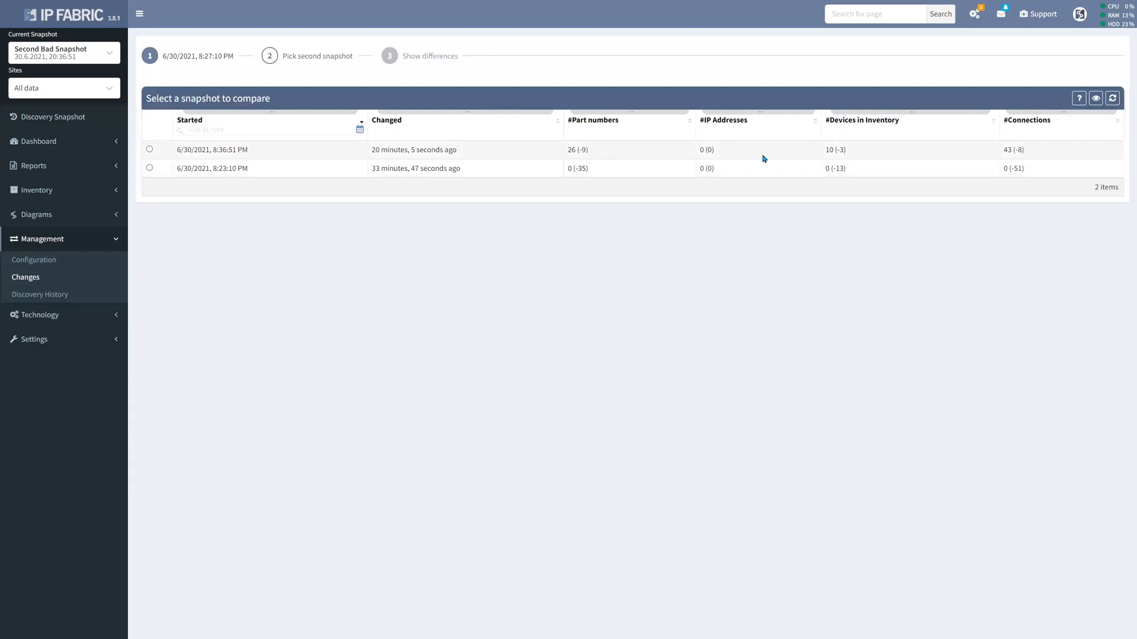
pyautogui.moveTo(858, 155); pyautogui.dragTo(828, 155)
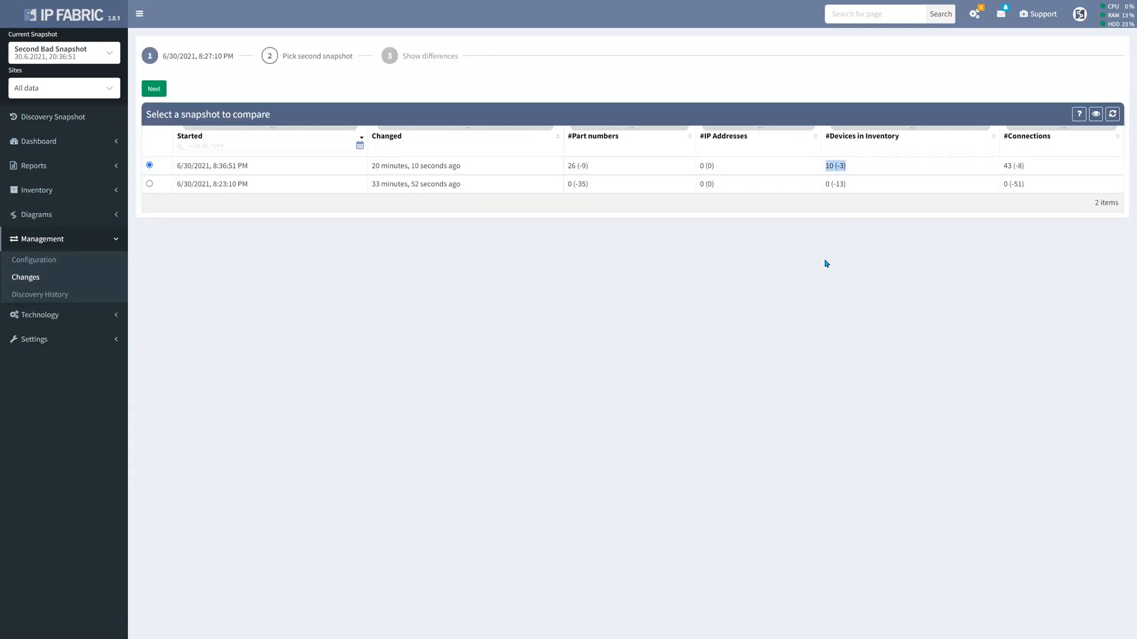
pyautogui.click(155, 90)
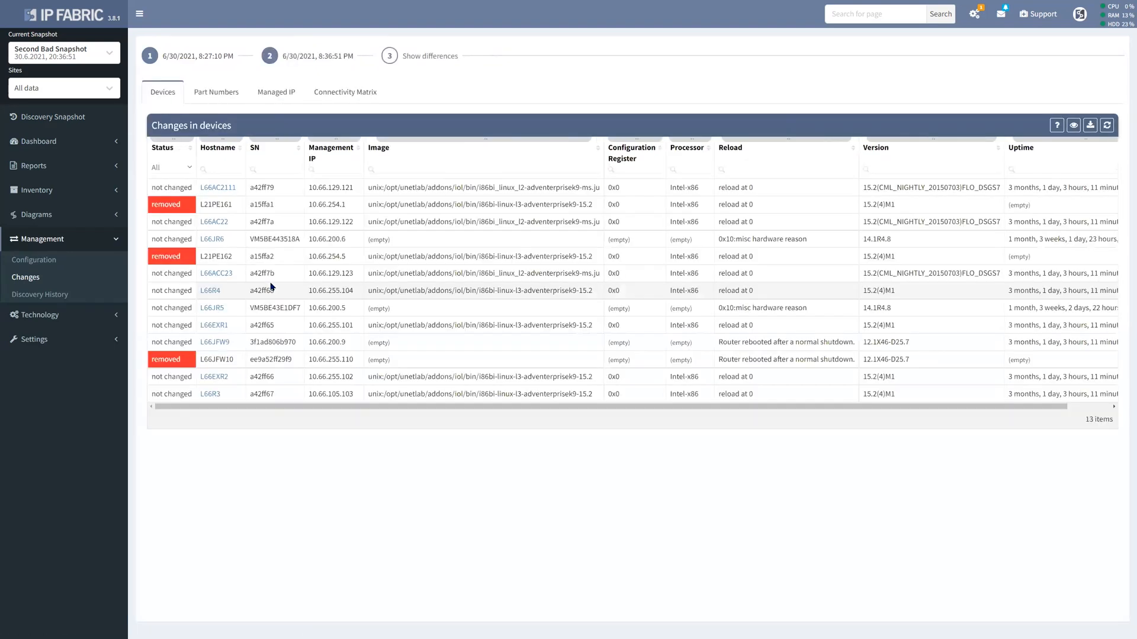
# - Filter the device changes by the statuses added and removed, and examine the hostnames of the listed devices
pyautogui.click(189, 167)
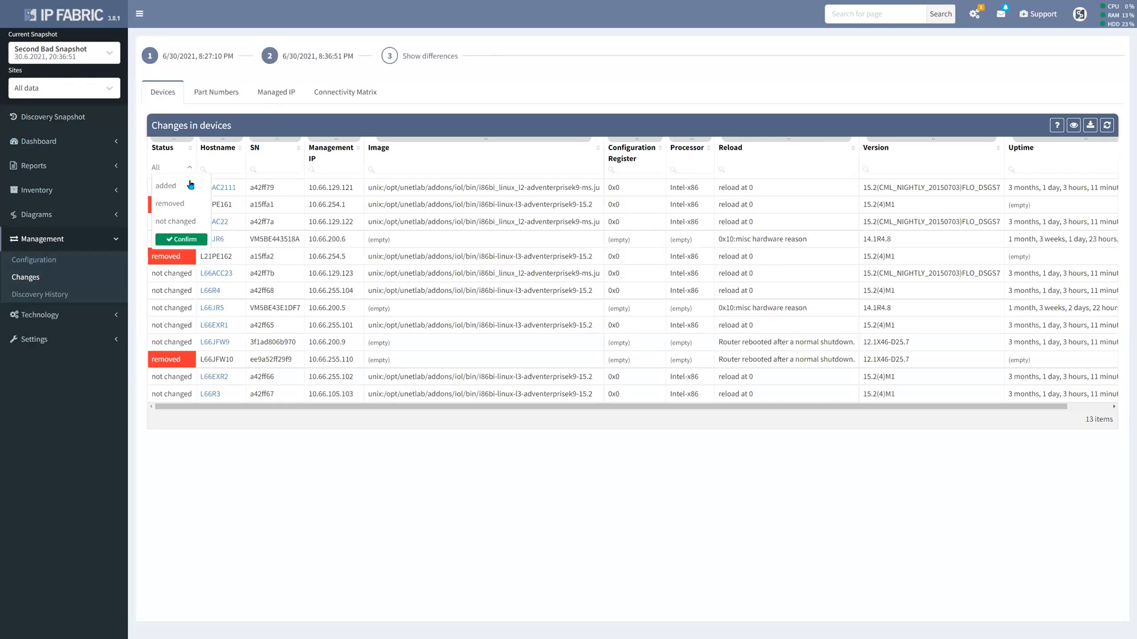
pyautogui.click(190, 186)
pyautogui.click(194, 203)
pyautogui.click(199, 240)
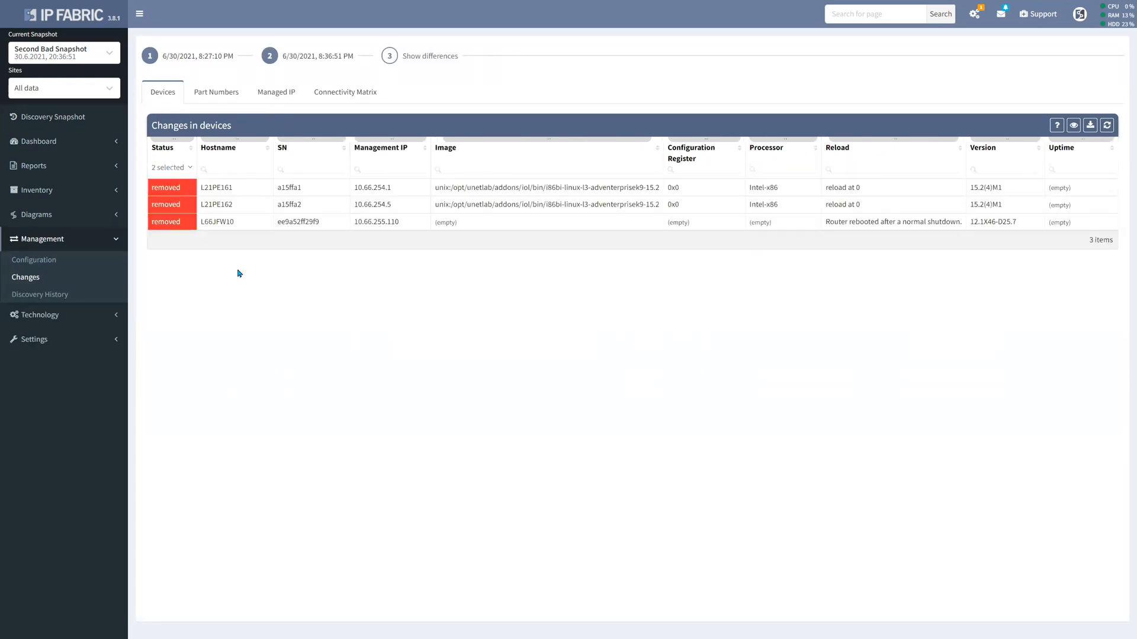
pyautogui.moveTo(235, 191); pyautogui.dragTo(201, 225)
pyautogui.click(259, 260)
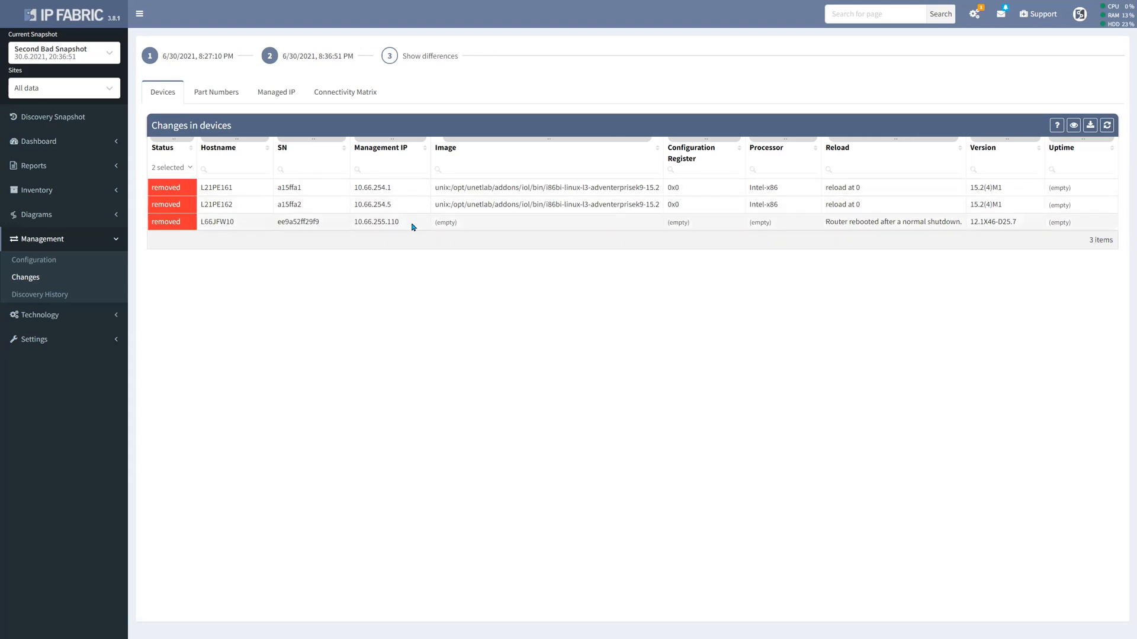
# - Copy L66JFW10's management IP, filter the Second Bad Snapshot's connectivity report by 10.66.255.110, and examine the entry's error message
pyautogui.moveTo(400, 226); pyautogui.dragTo(352, 226)
pyautogui.hotkey('ctrl', 'c')
pyautogui.click(60, 122)
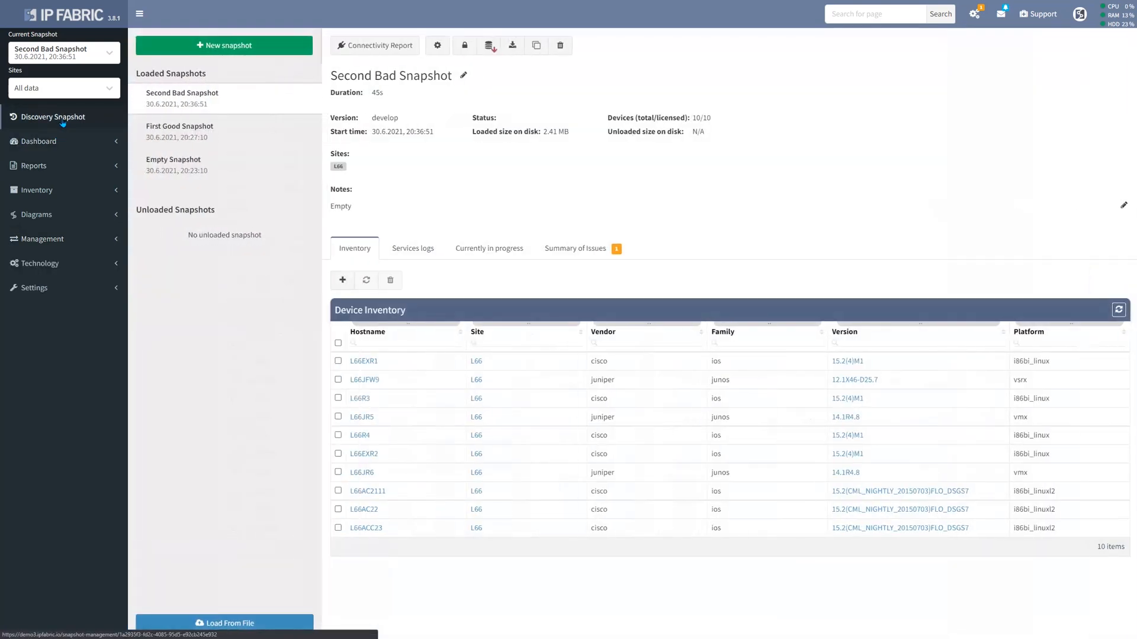
pyautogui.click(373, 46)
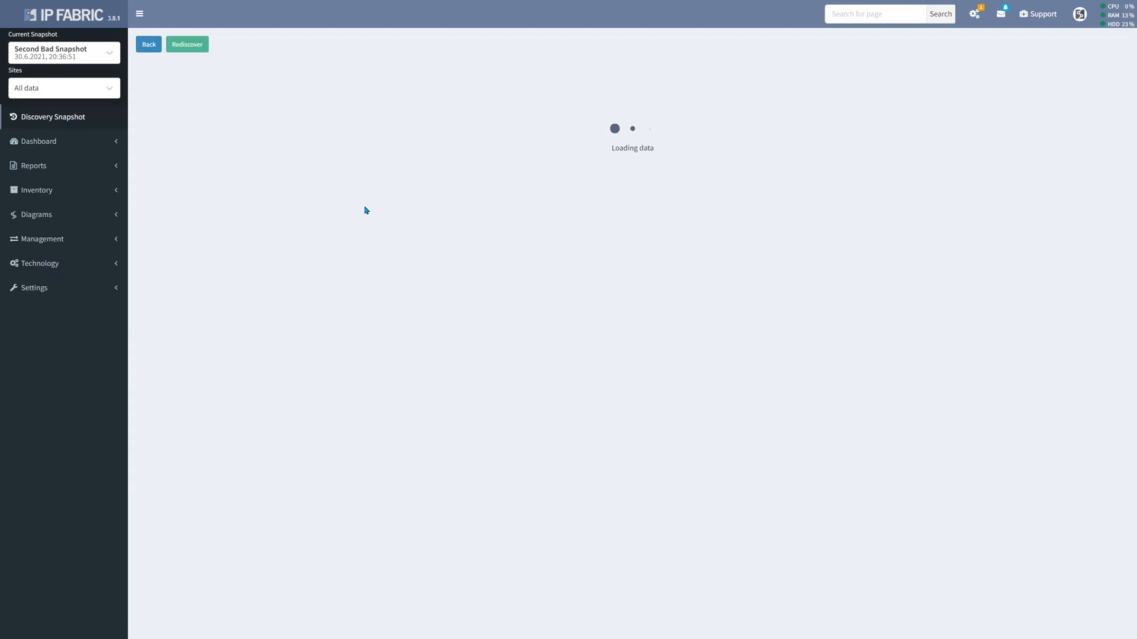
pyautogui.click(215, 105)
pyautogui.hotkey('ctrl', 'v')
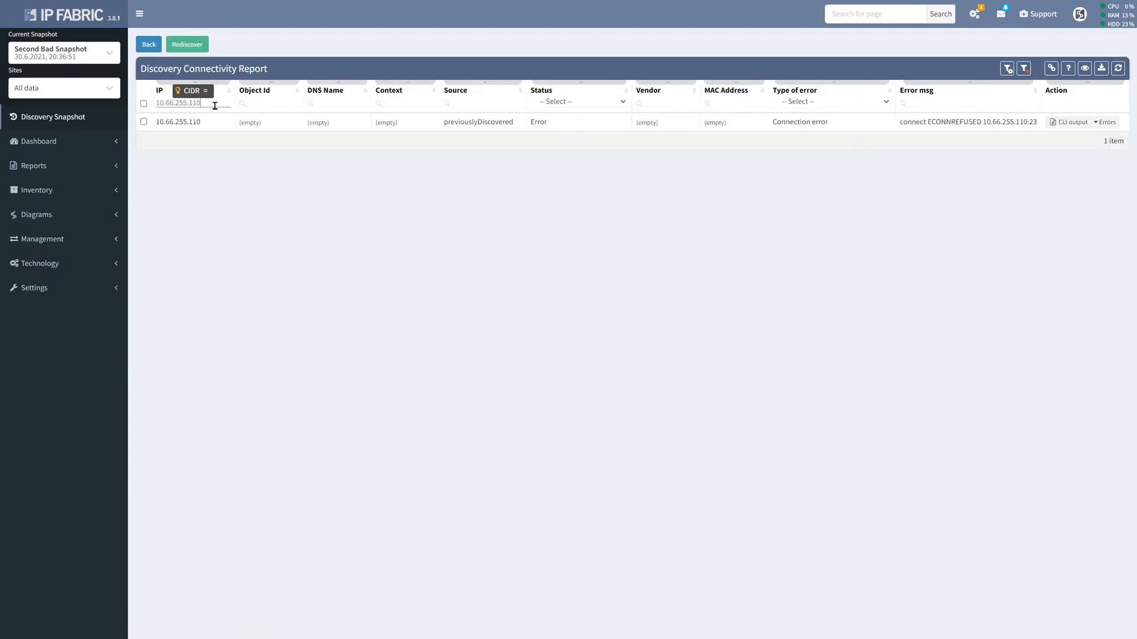
pyautogui.moveTo(900, 122); pyautogui.dragTo(1038, 124)
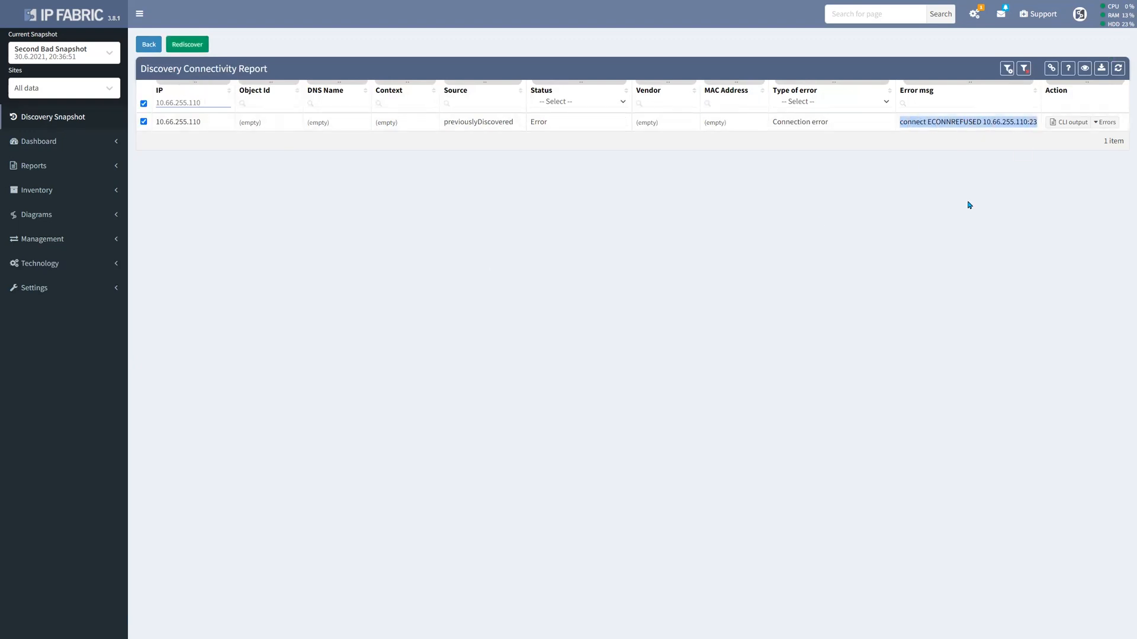